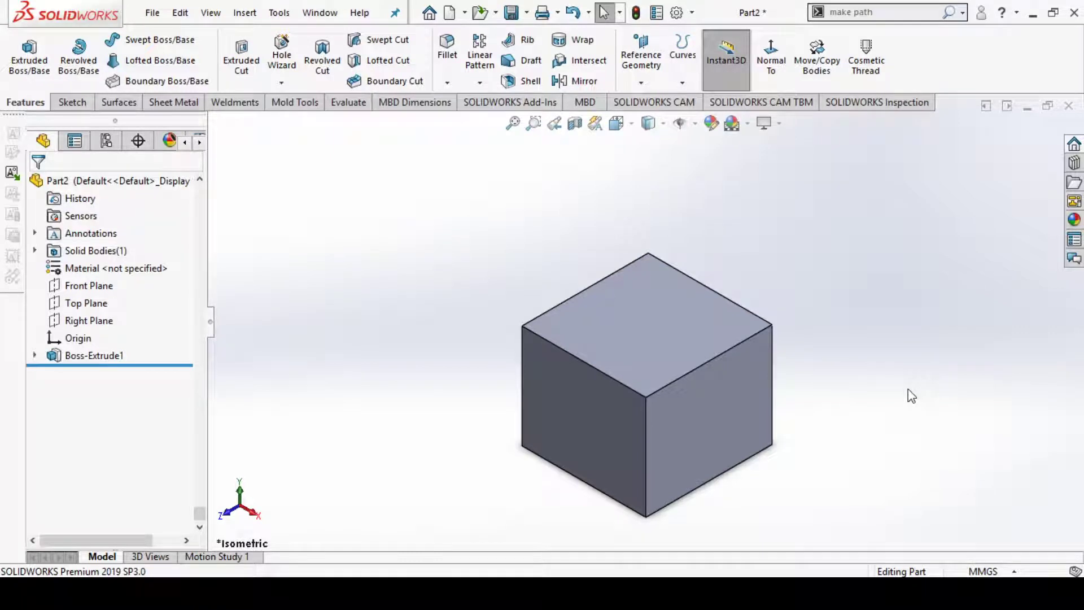
# Start a new reference Axis on the cube from the Reference Geometry dropdown.
pyautogui.click(641, 82)
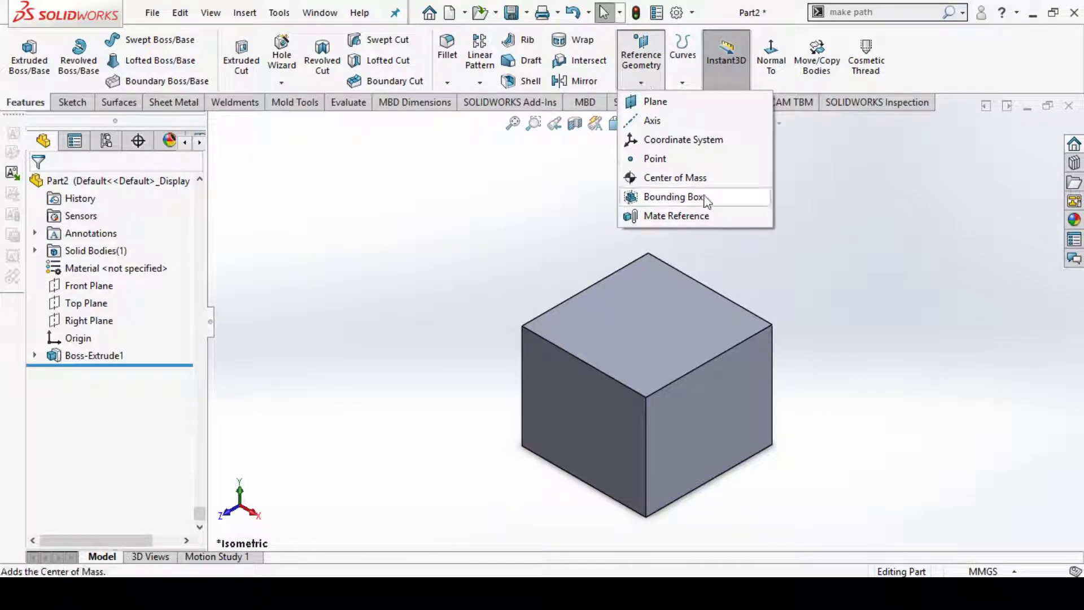
pyautogui.click(722, 468)
pyautogui.scroll(-3, 662, 503)
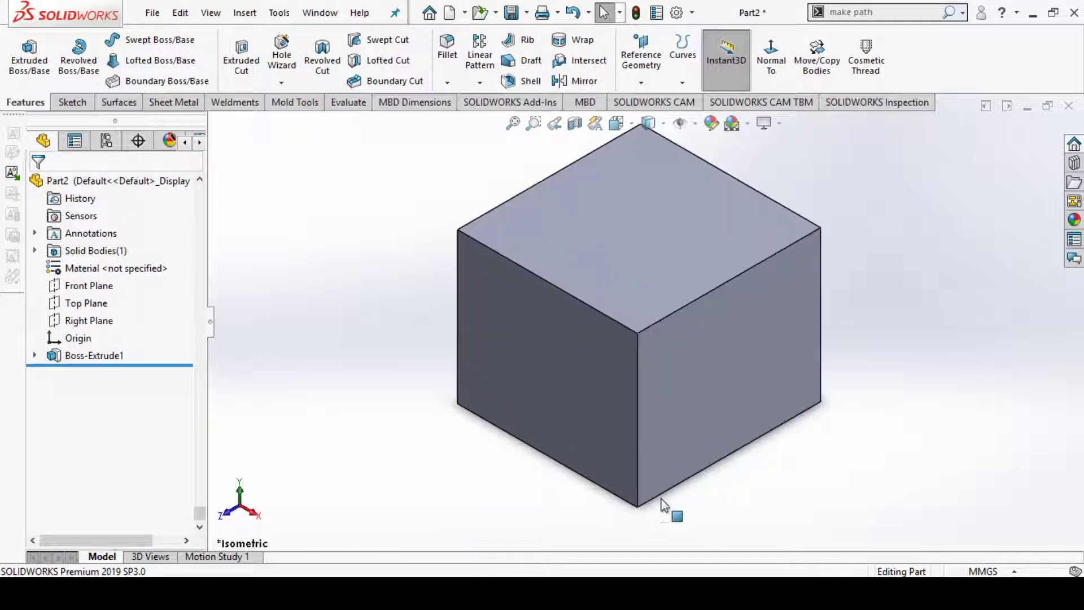
pyautogui.scroll(1, 665, 504)
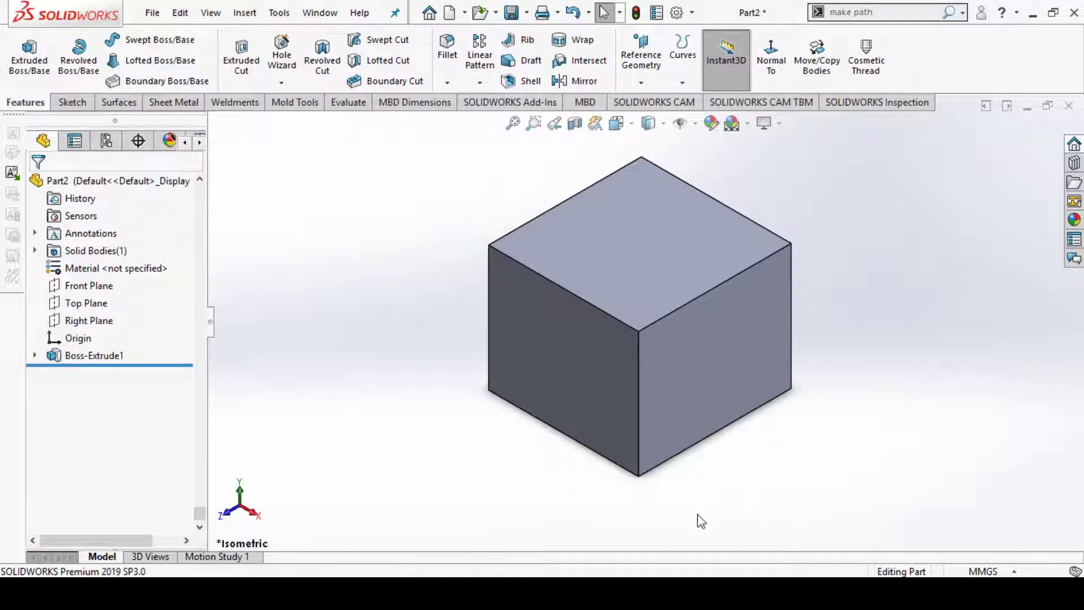
pyautogui.scroll(1, 699, 516)
pyautogui.scroll(-1, 689, 238)
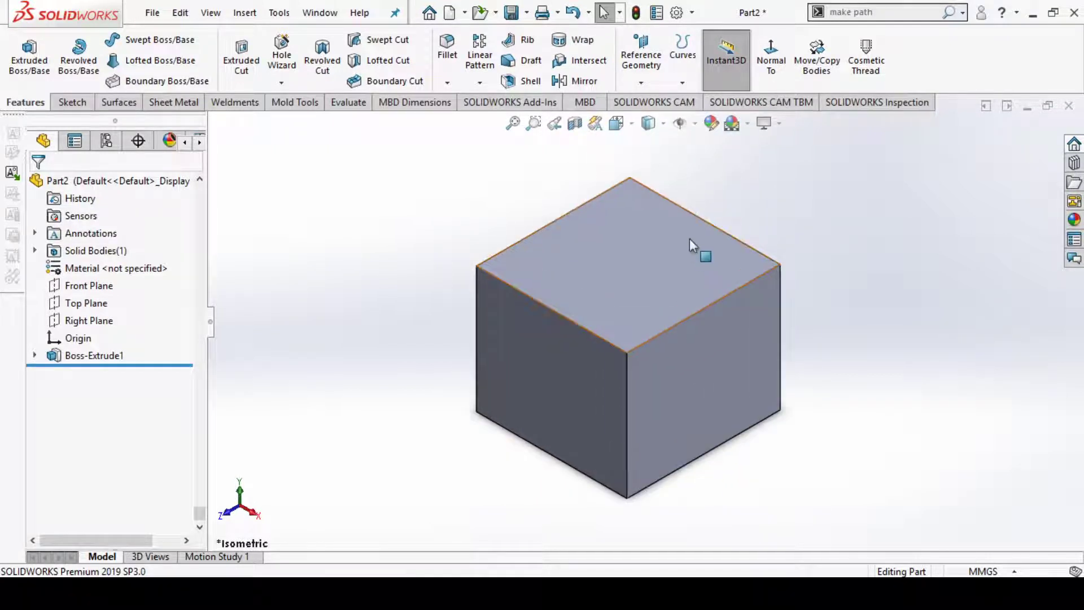
pyautogui.click(642, 83)
pyautogui.click(663, 123)
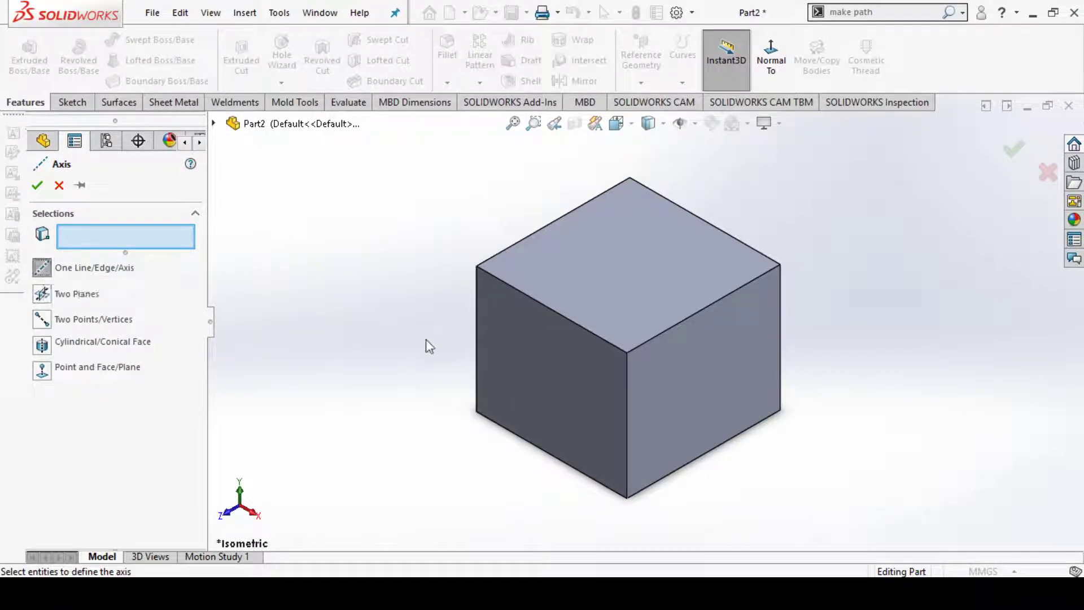
# Create Axis8 along the cube's top-left front edge and begin another reference axis.
pyautogui.click(595, 333)
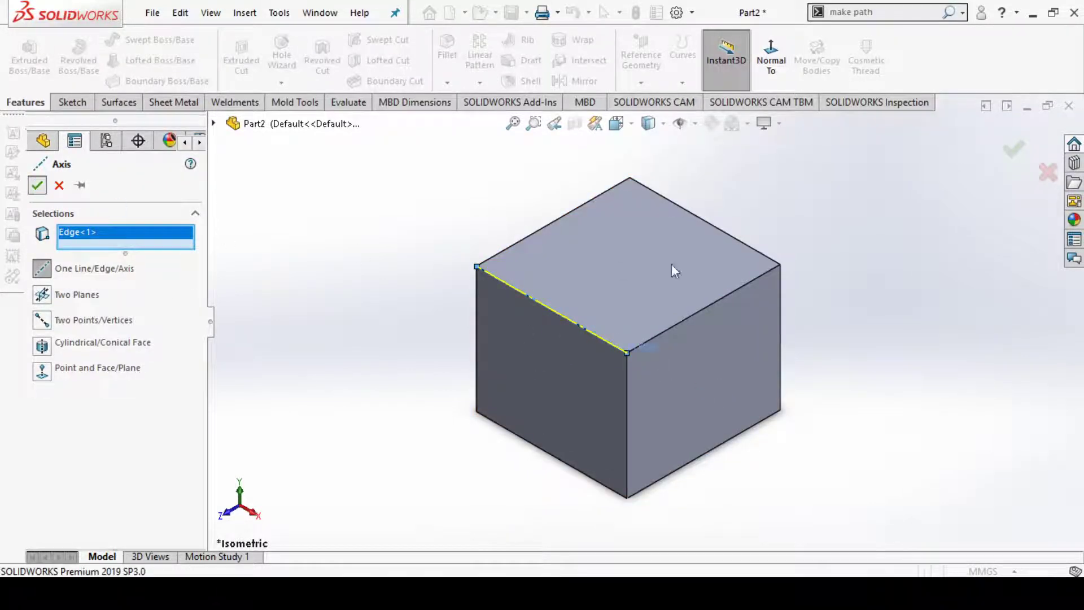
pyautogui.press('Return')
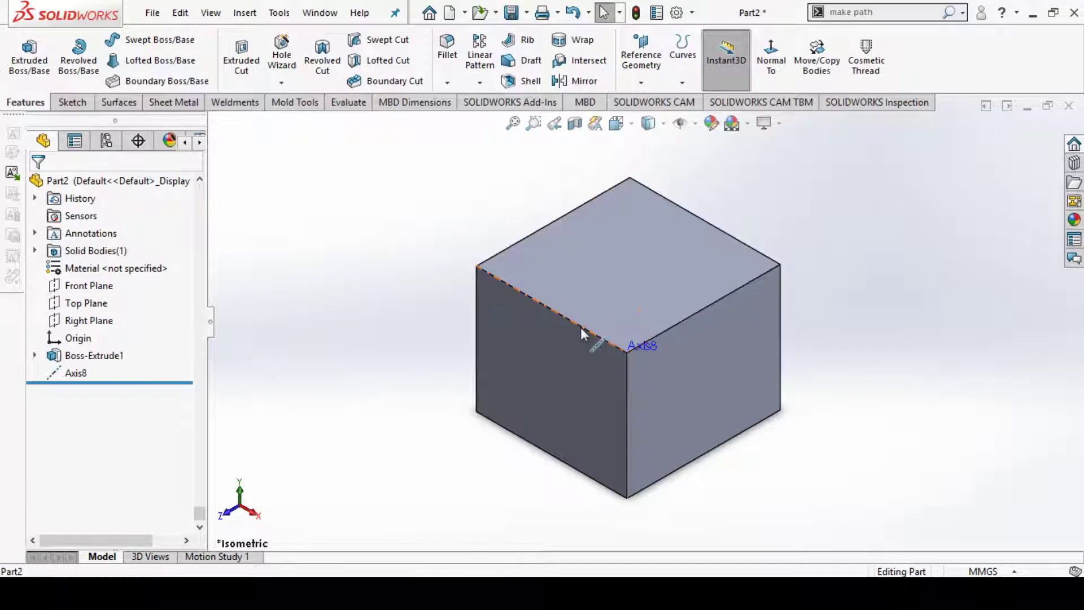
pyautogui.click(85, 375)
pyautogui.click(309, 333)
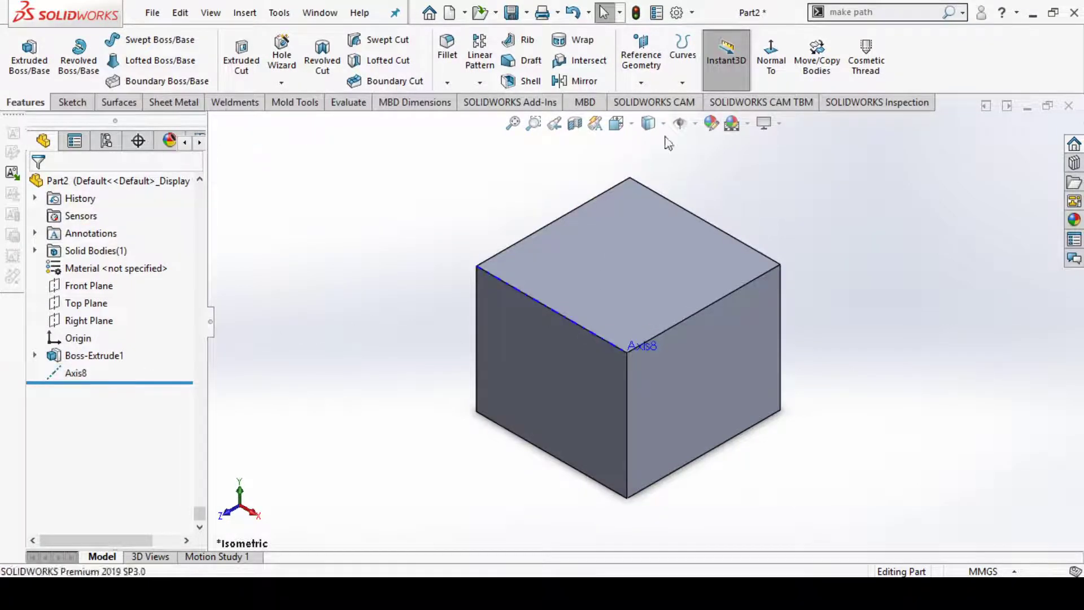
pyautogui.click(641, 79)
pyautogui.click(664, 122)
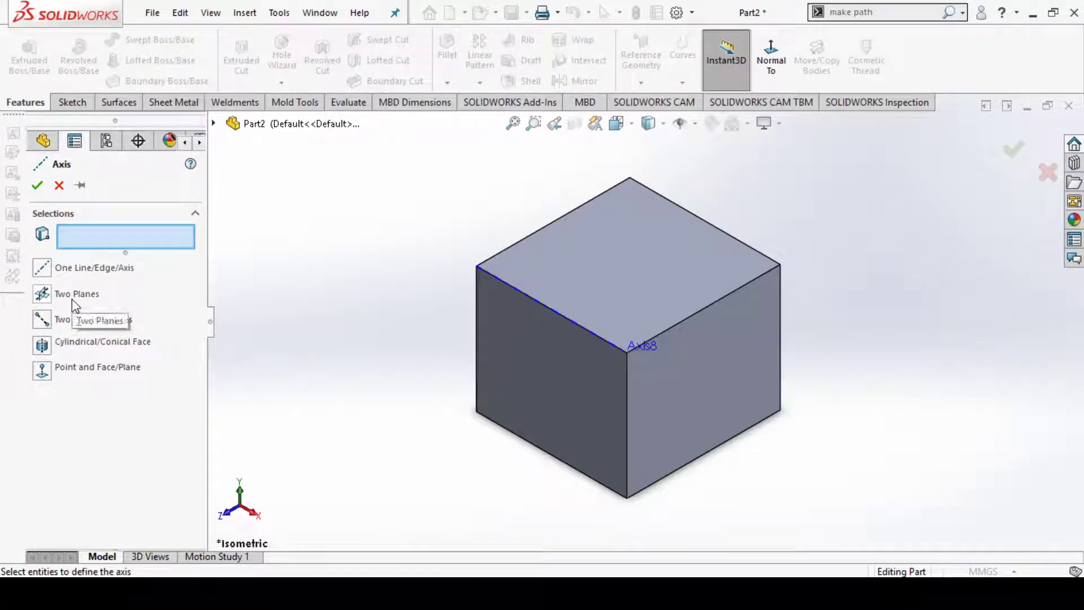
# Create Axis9 using Two Planes, the cube's top face and right face.
pyautogui.click(644, 274)
pyautogui.click(710, 372)
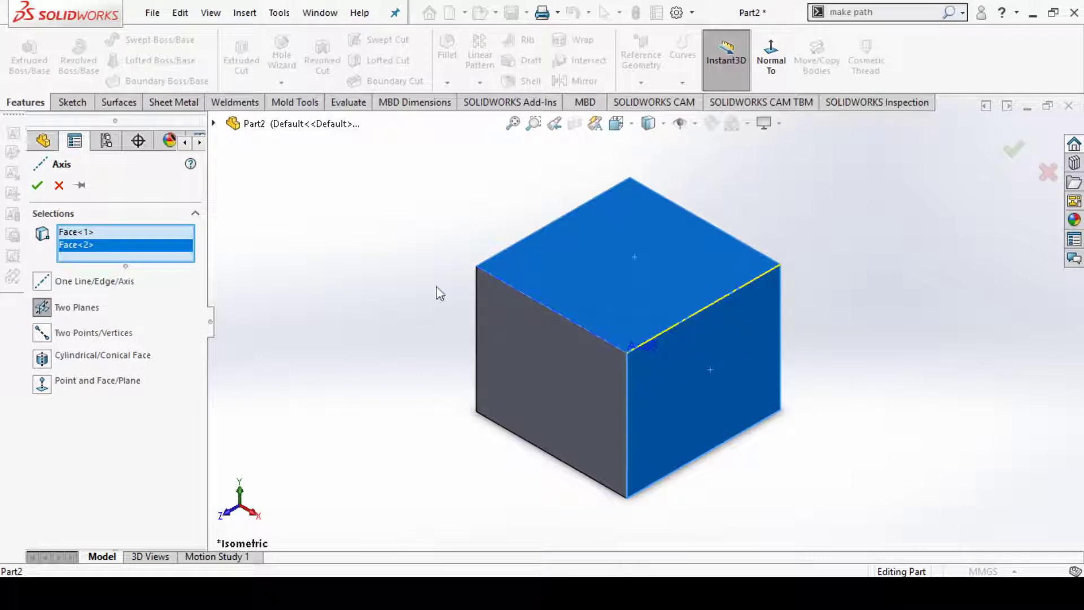
pyautogui.click(37, 185)
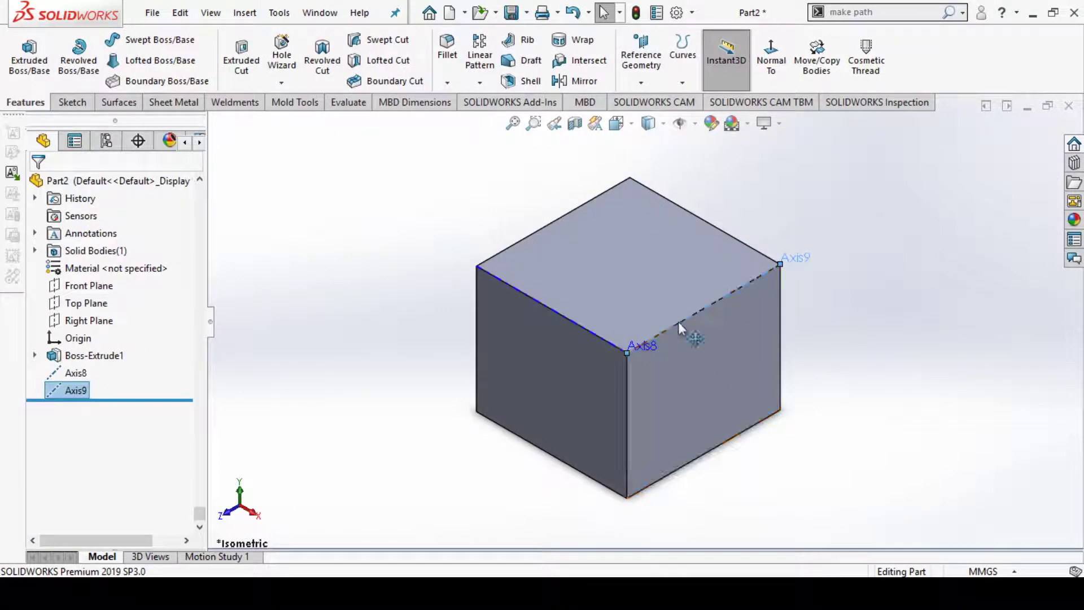
pyautogui.click(74, 390)
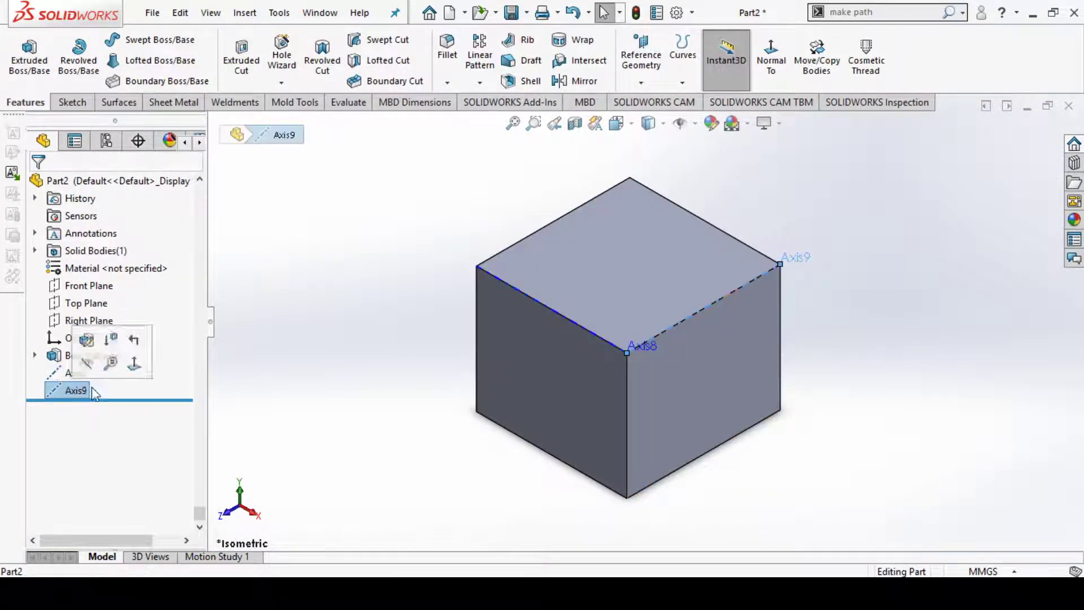
# Create Axis10 across the top face between two opposite corner vertices.
pyautogui.click(641, 83)
pyautogui.click(650, 119)
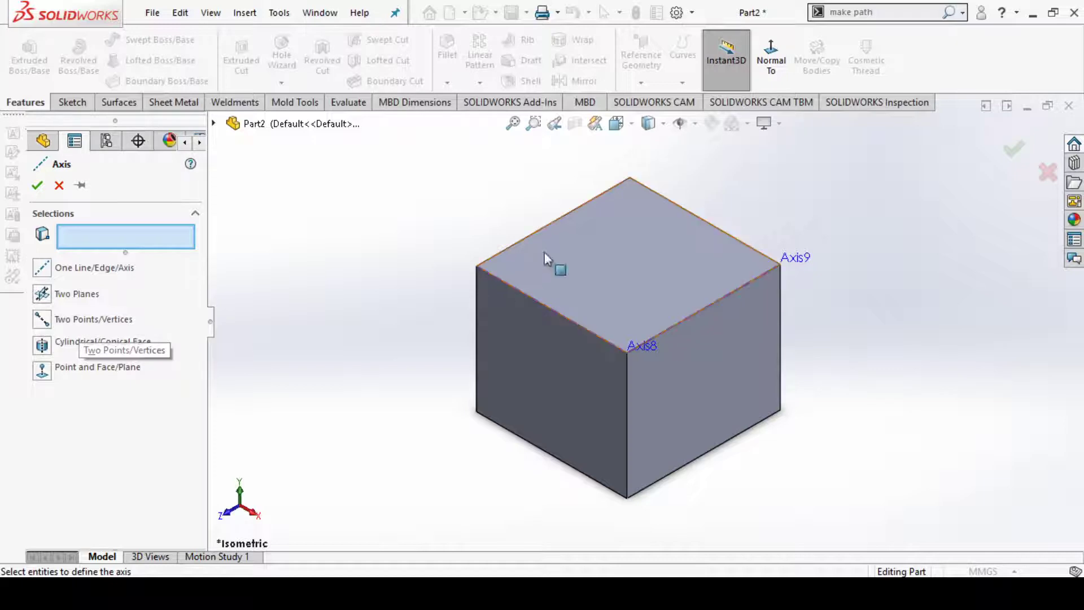
pyautogui.click(629, 177)
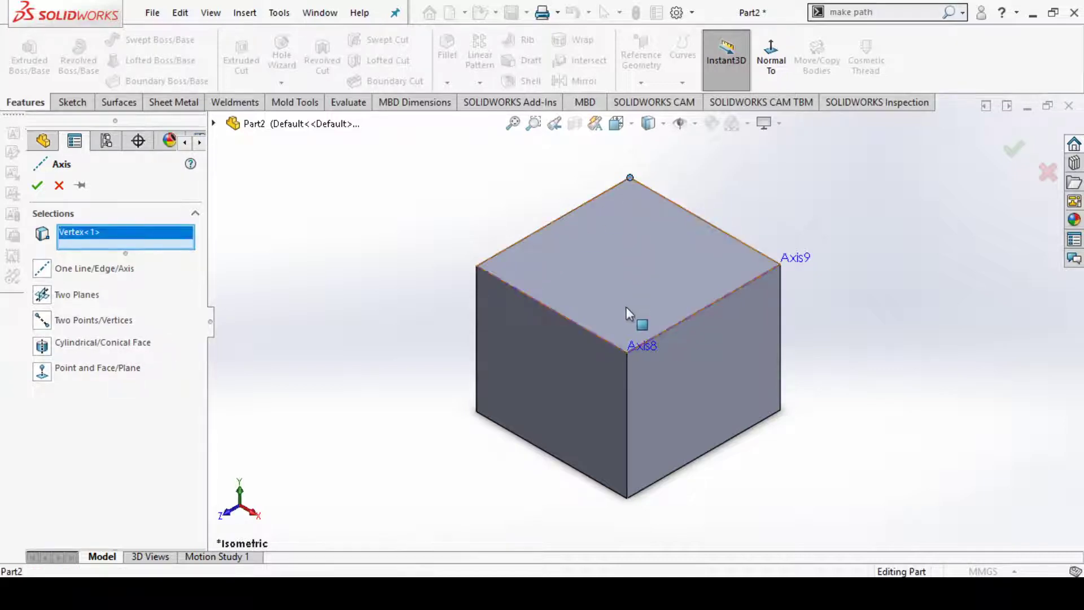
pyautogui.click(626, 353)
pyautogui.moveTo(791, 379); pyautogui.dragTo(697, 338, button='middle')
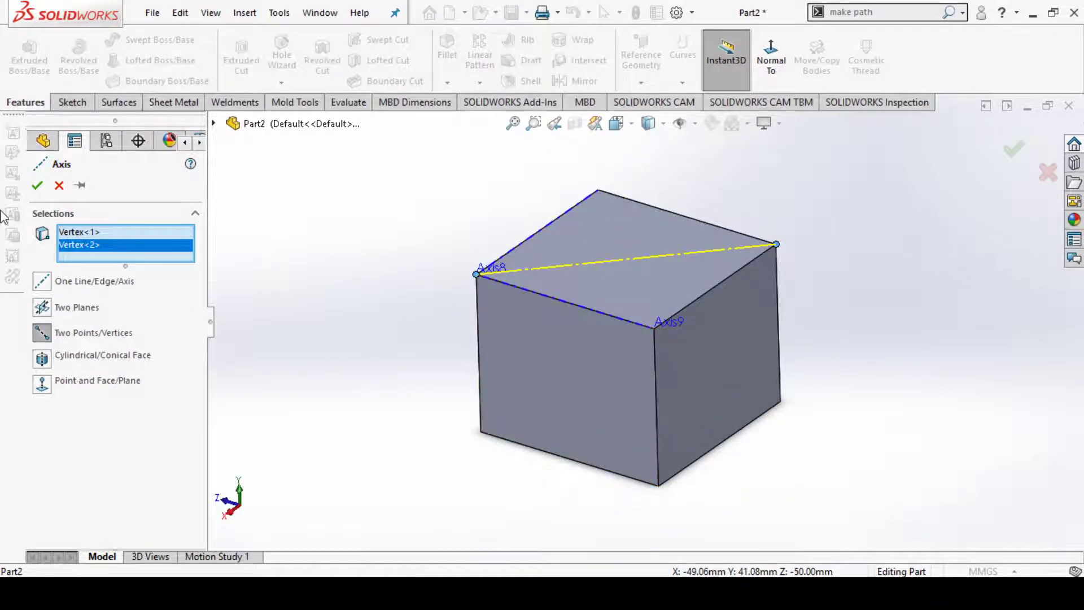
pyautogui.click(37, 185)
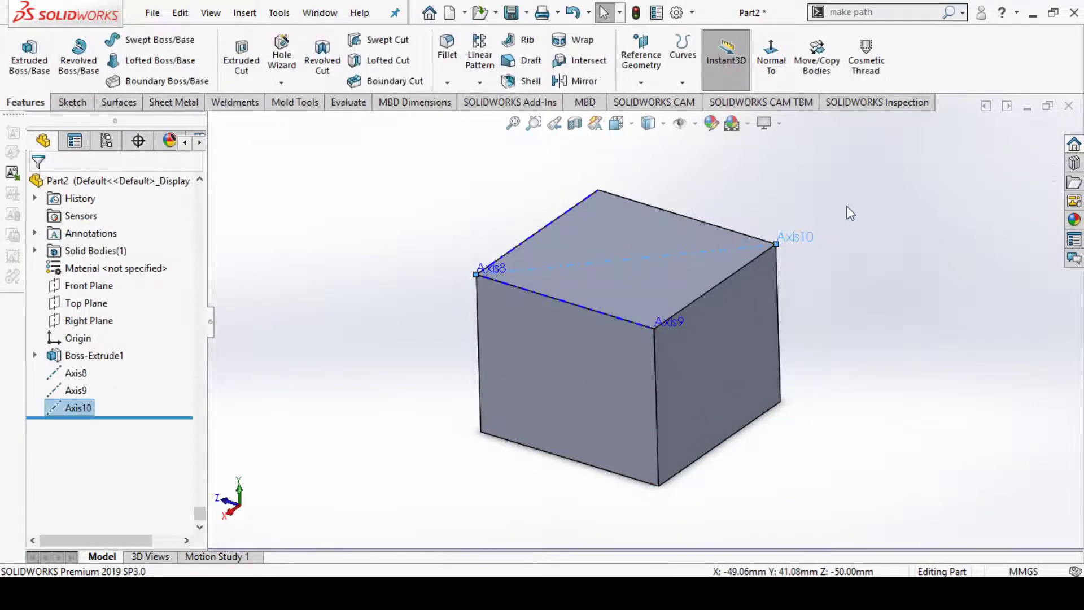
pyautogui.click(641, 59)
pyautogui.click(657, 117)
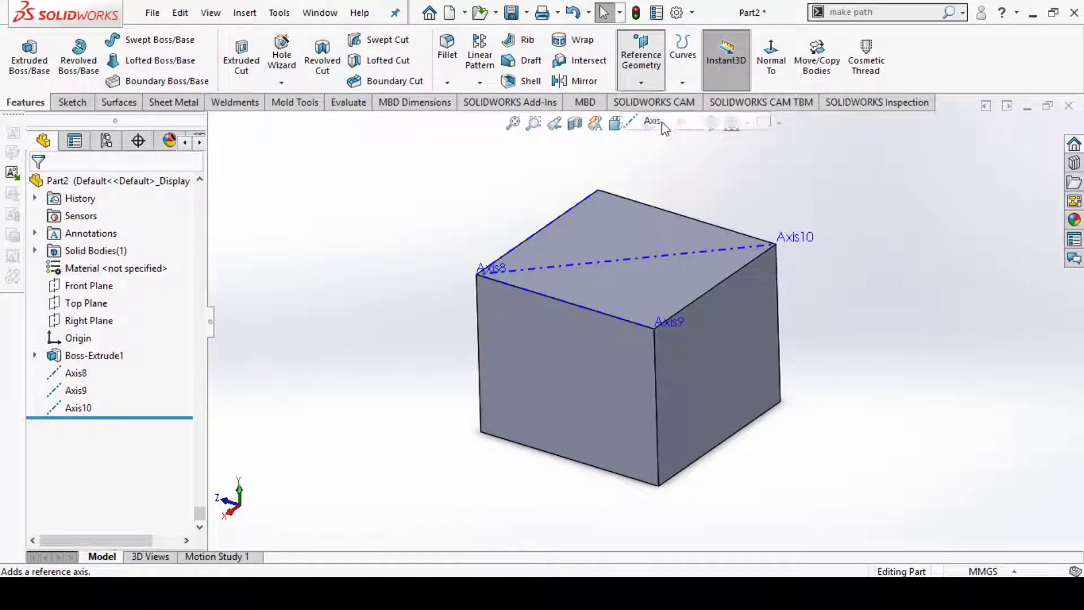
# Create Axis11 from Axis10's end corner to the opposite bottom-left corner.
pyautogui.click(776, 246)
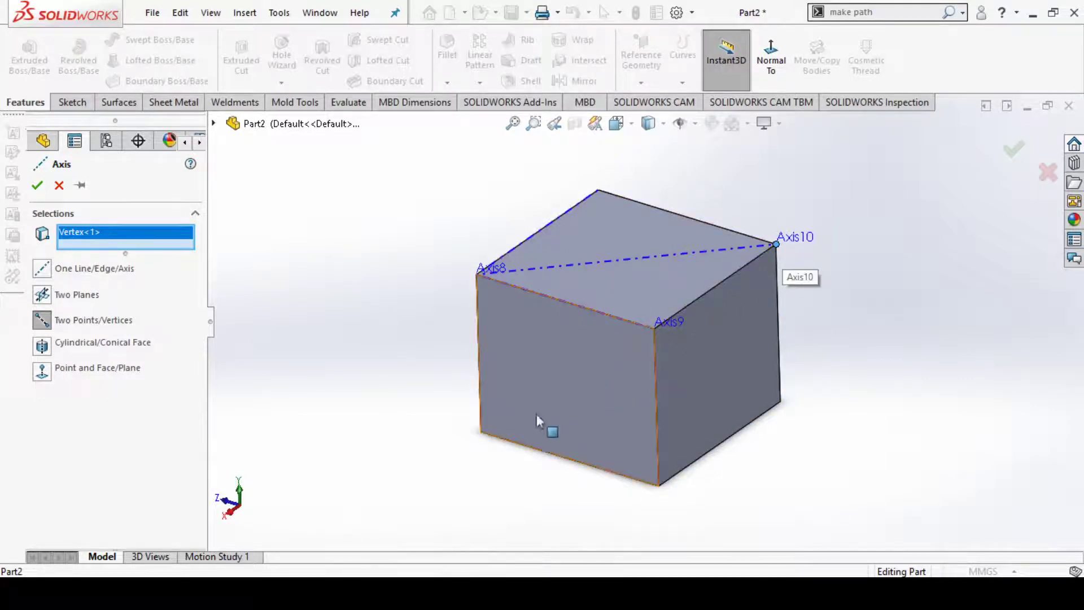
pyautogui.click(482, 435)
pyautogui.moveTo(658, 438); pyautogui.dragTo(692, 428, button='middle')
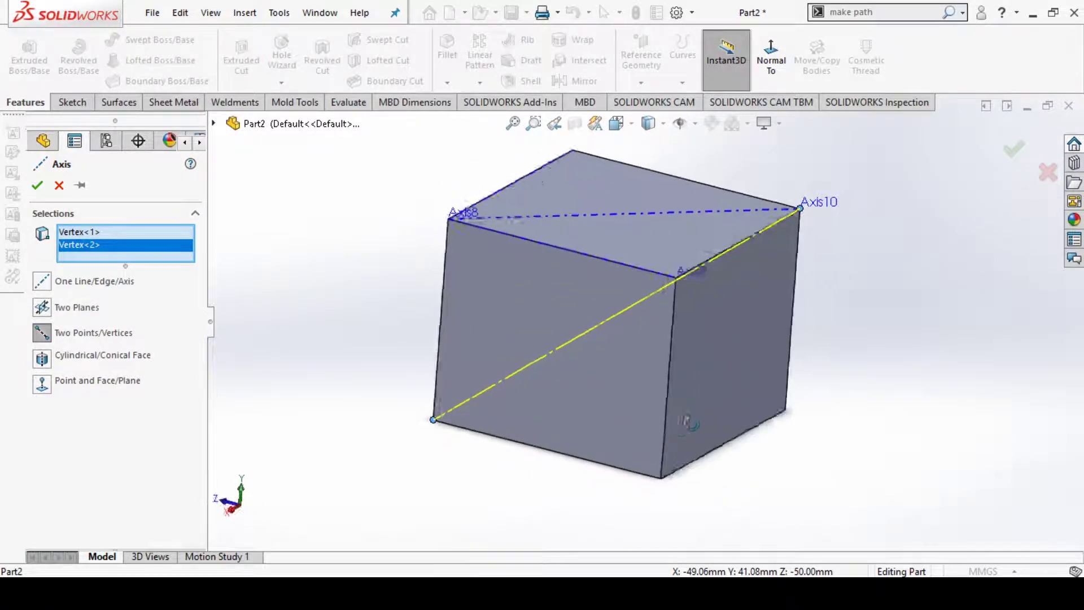
pyautogui.click(36, 185)
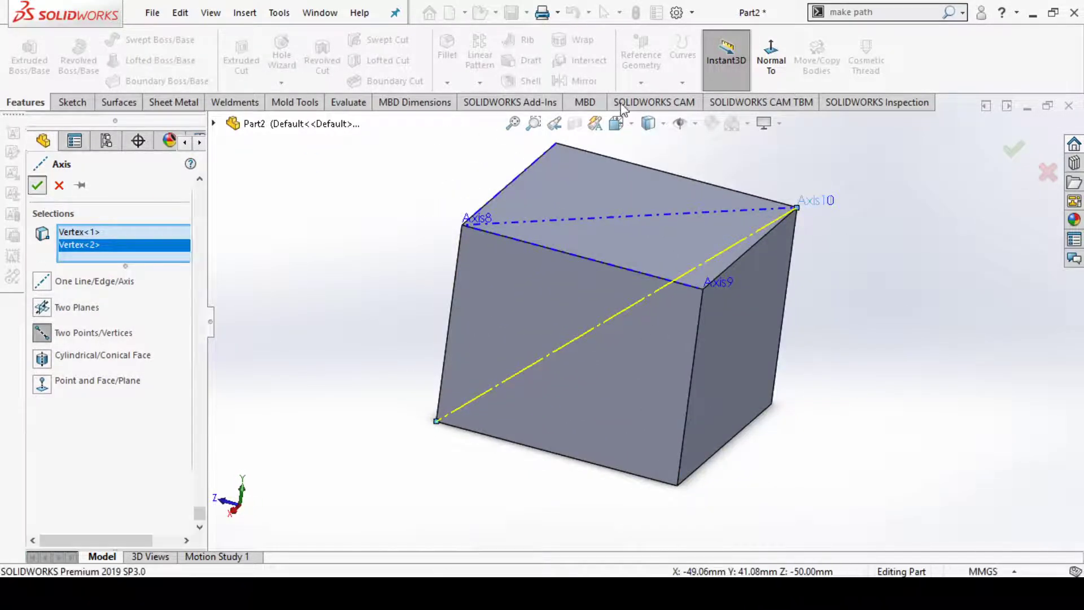
# Create Axis12 through the cube from a top corner to the opposite bottom corner.
pyautogui.click(641, 82)
pyautogui.click(647, 121)
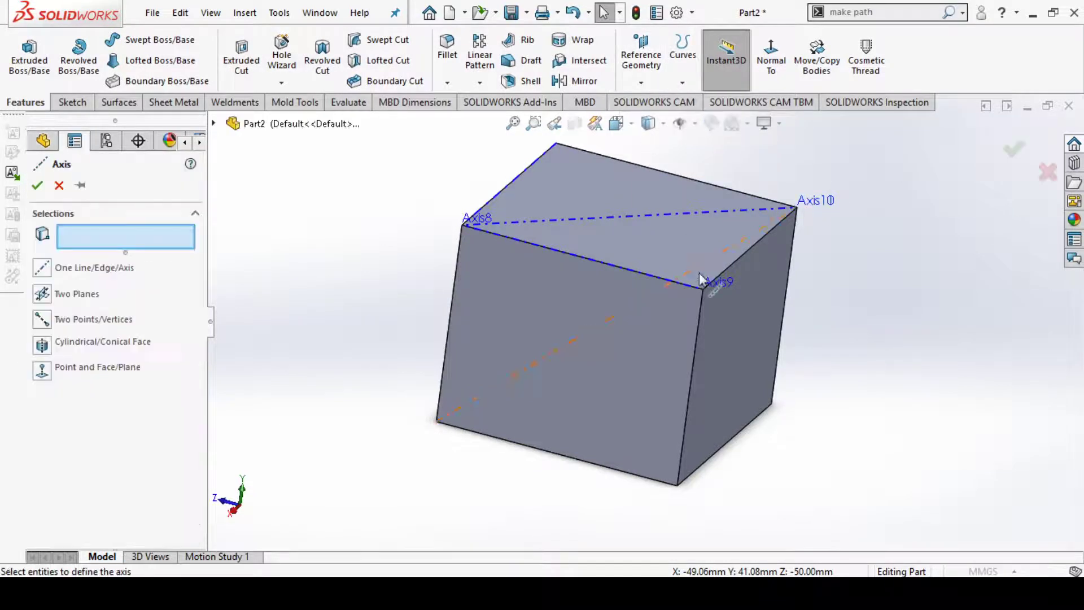
pyautogui.click(703, 288)
pyautogui.moveTo(703, 288); pyautogui.dragTo(590, 426, button='middle')
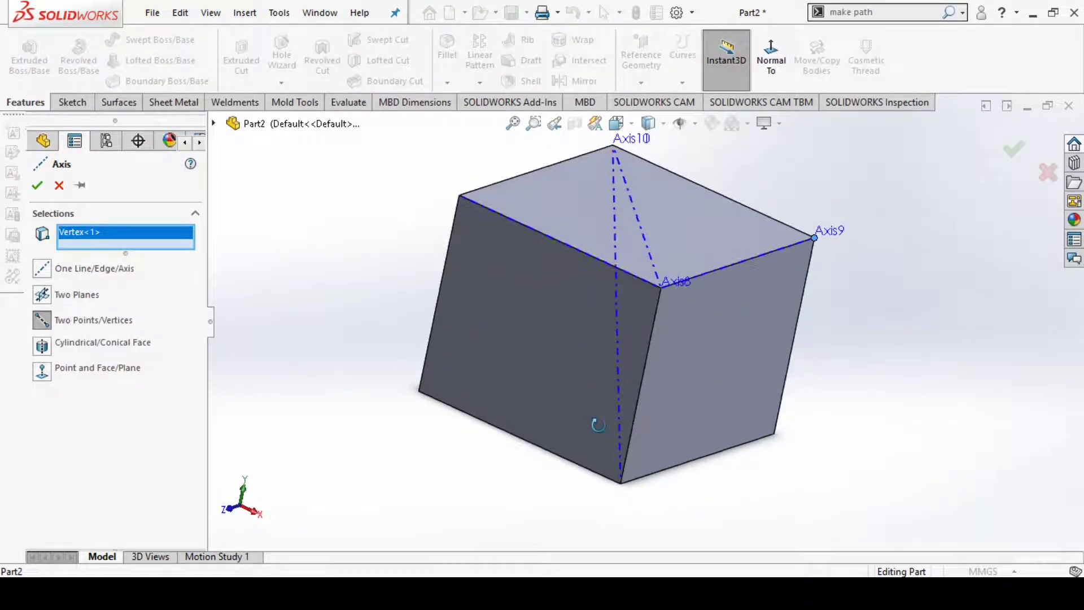
pyautogui.click(418, 391)
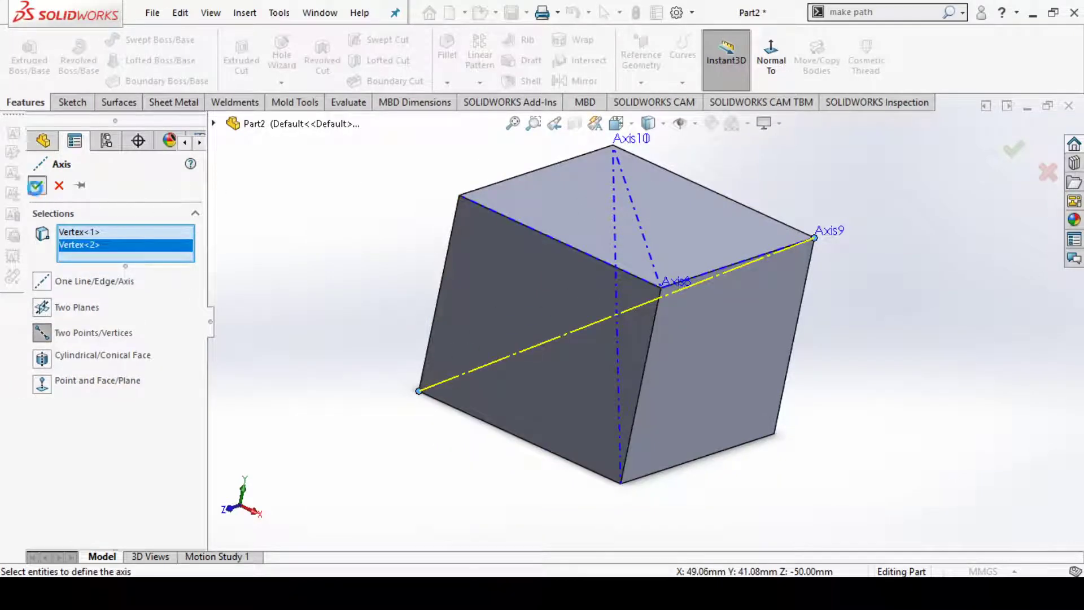
pyautogui.press('Return')
pyautogui.moveTo(830, 404)
pyautogui.mouseDown(button='middle')
pyautogui.moveTo(876, 401)
pyautogui.moveTo(803, 361)
pyautogui.moveTo(833, 415)
pyautogui.mouseUp(button='middle')
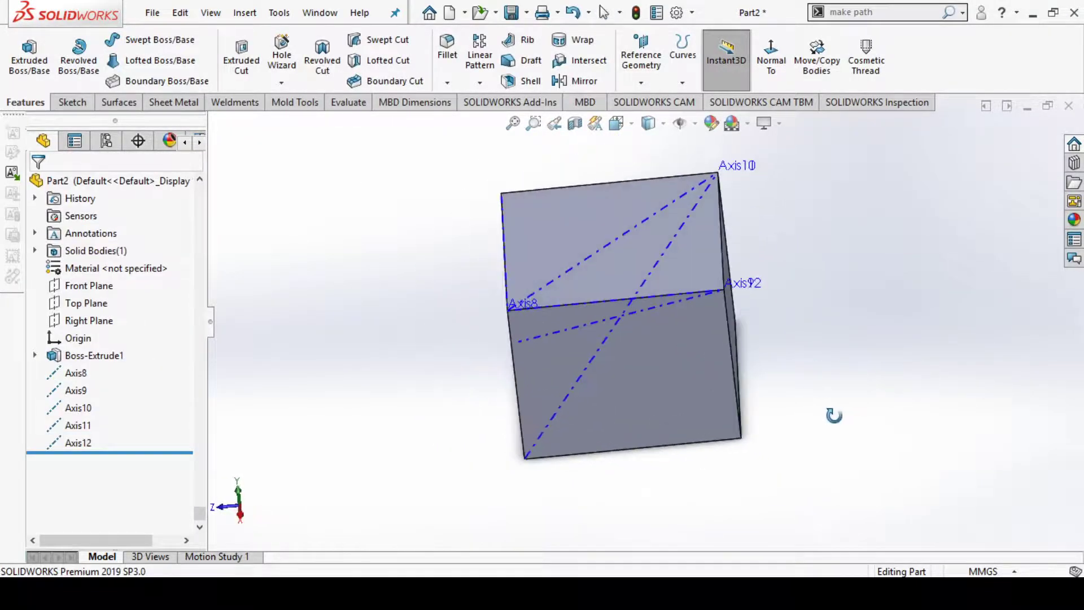
pyautogui.click(641, 83)
pyautogui.click(647, 121)
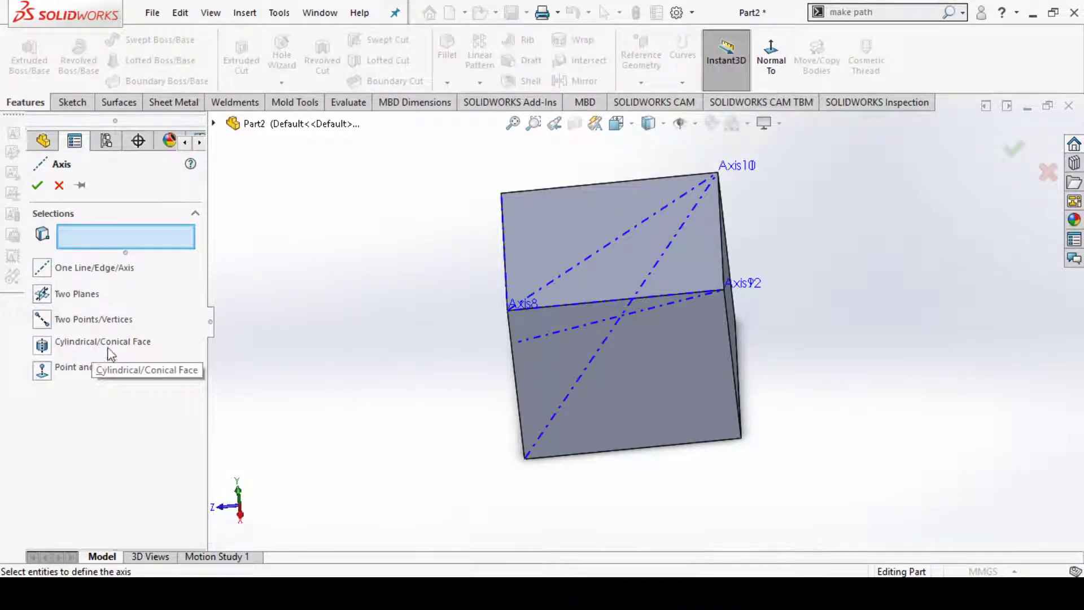
# Cancel the pending axis and draw a 42.12 mm circle at the origin on the right face.
pyautogui.click(59, 185)
pyautogui.moveTo(824, 389); pyautogui.dragTo(828, 448, button='middle')
pyautogui.click(726, 343)
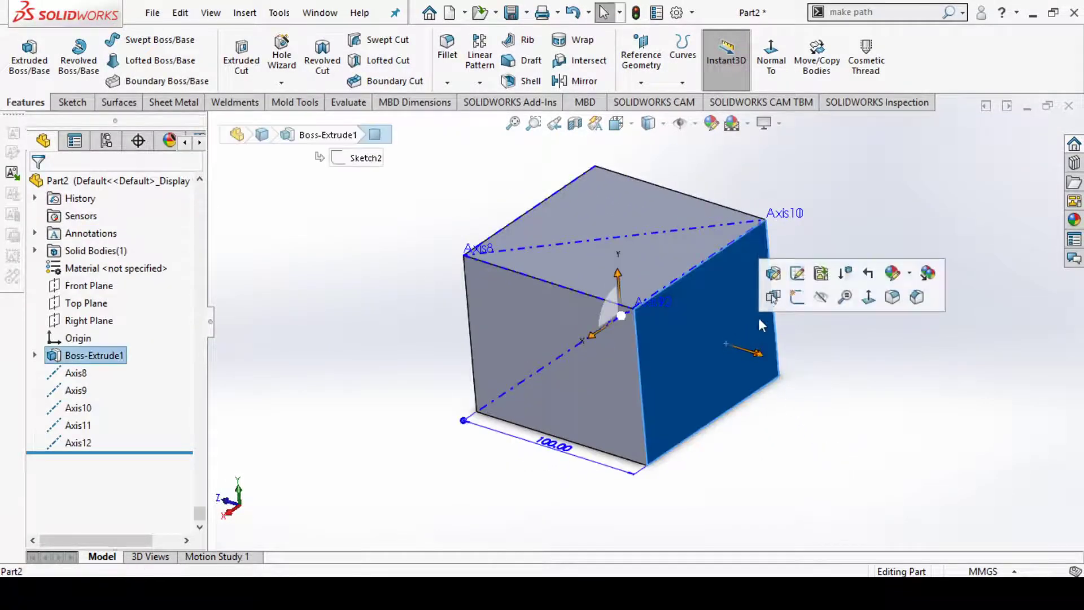
pyautogui.click(796, 297)
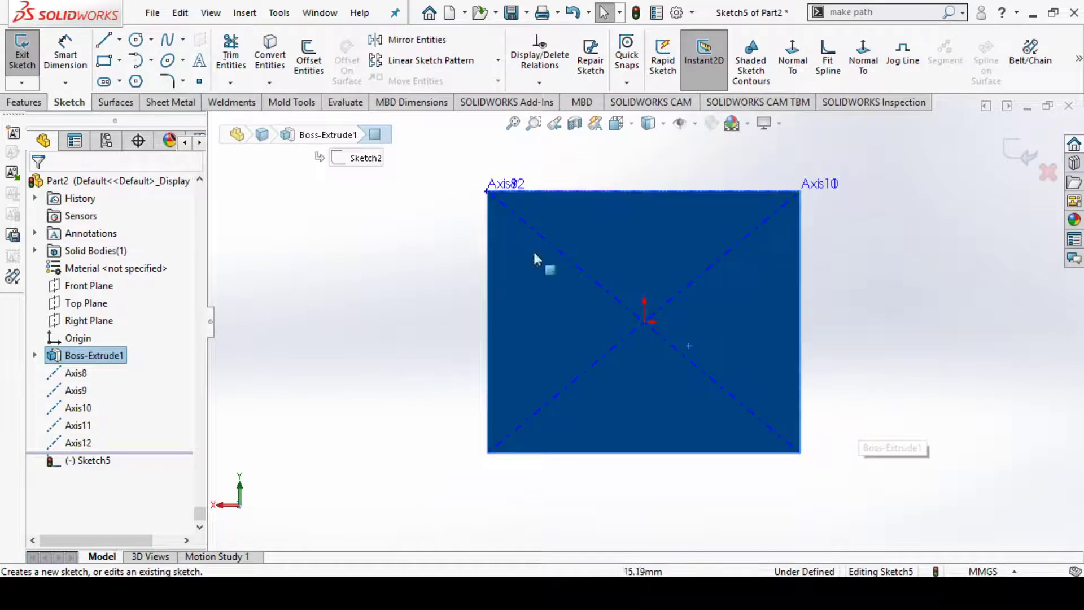
pyautogui.click(135, 39)
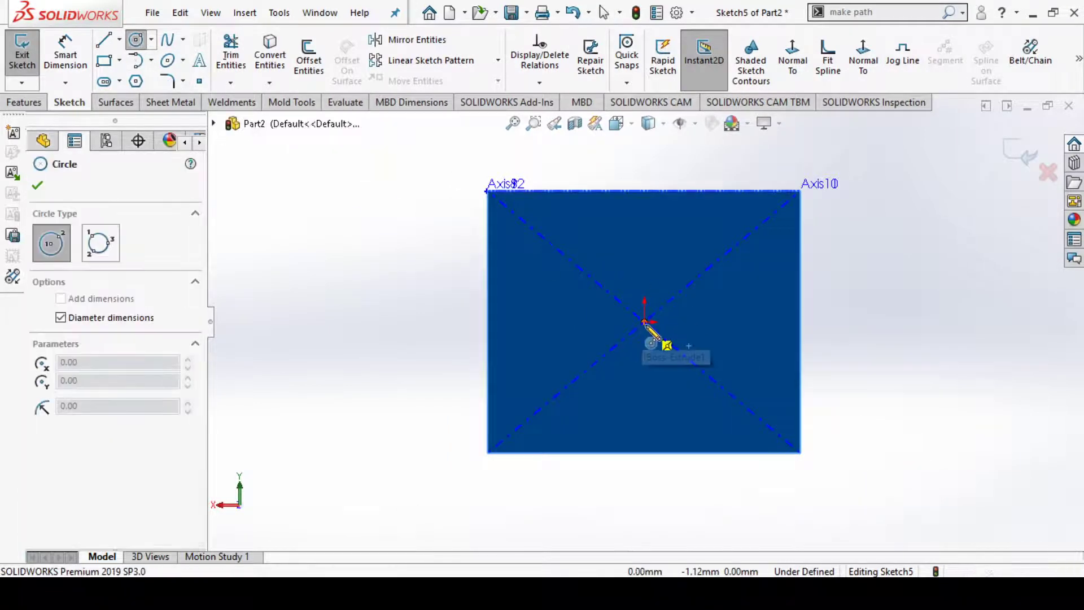
pyautogui.click(644, 322)
pyautogui.click(700, 361)
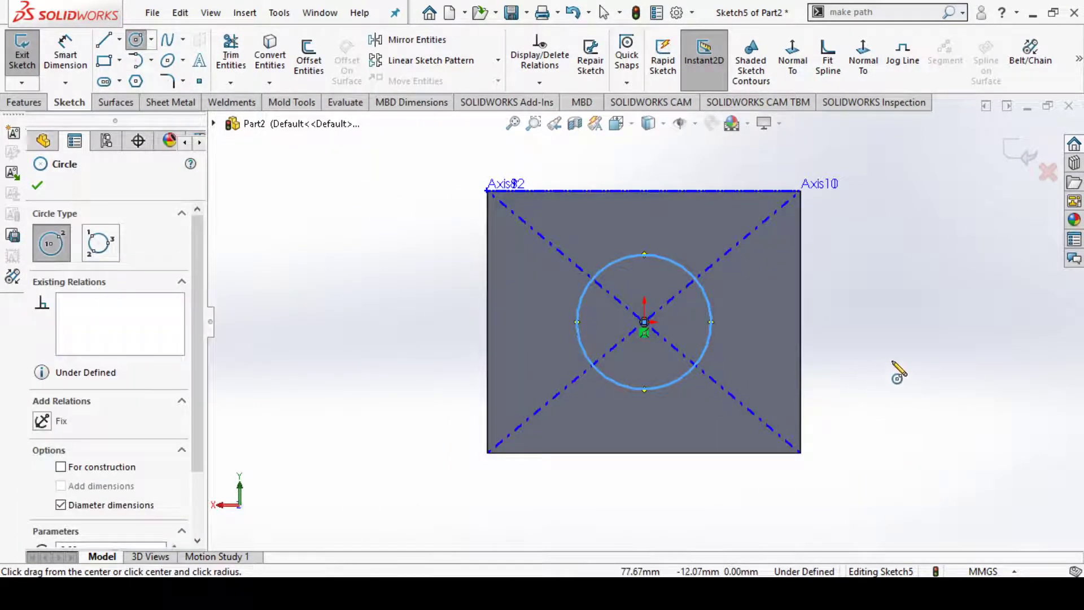
# Fix the circle so Sketch5 is fully defined, exit, and switch to isometric view.
pyautogui.rightClick(914, 373)
pyautogui.click(933, 372)
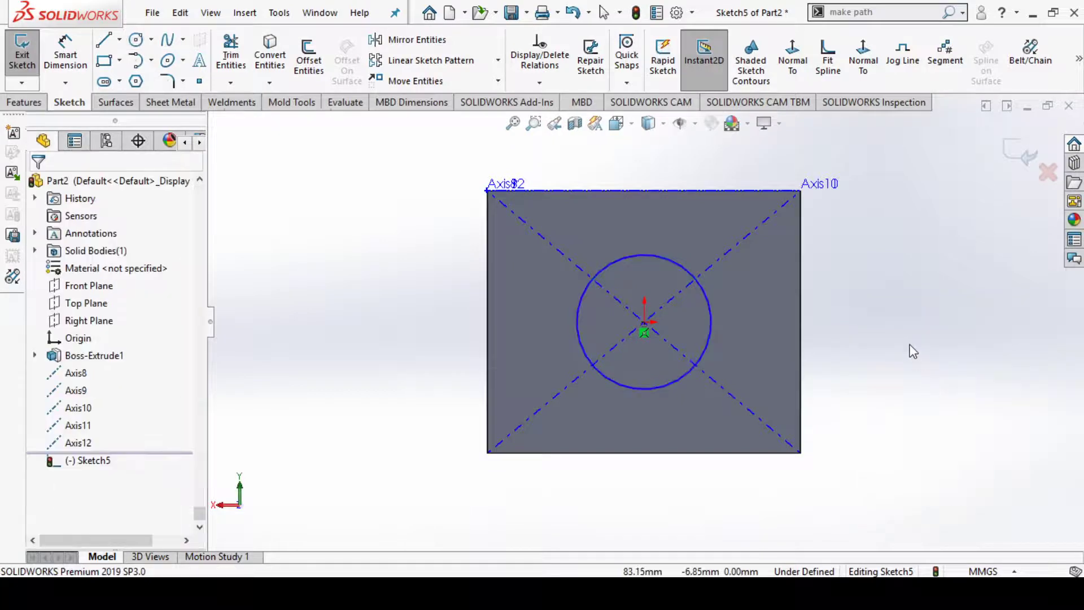
pyautogui.click(676, 259)
pyautogui.click(722, 187)
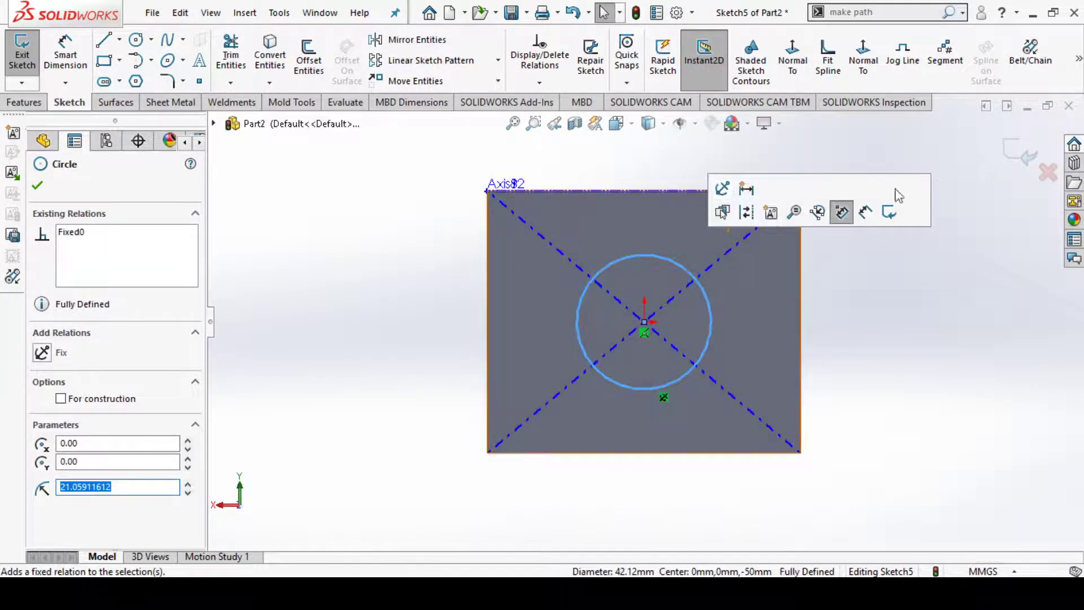
pyautogui.click(37, 185)
pyautogui.click(1019, 151)
pyautogui.click(949, 314)
pyautogui.hotkey('ctrl', '7')
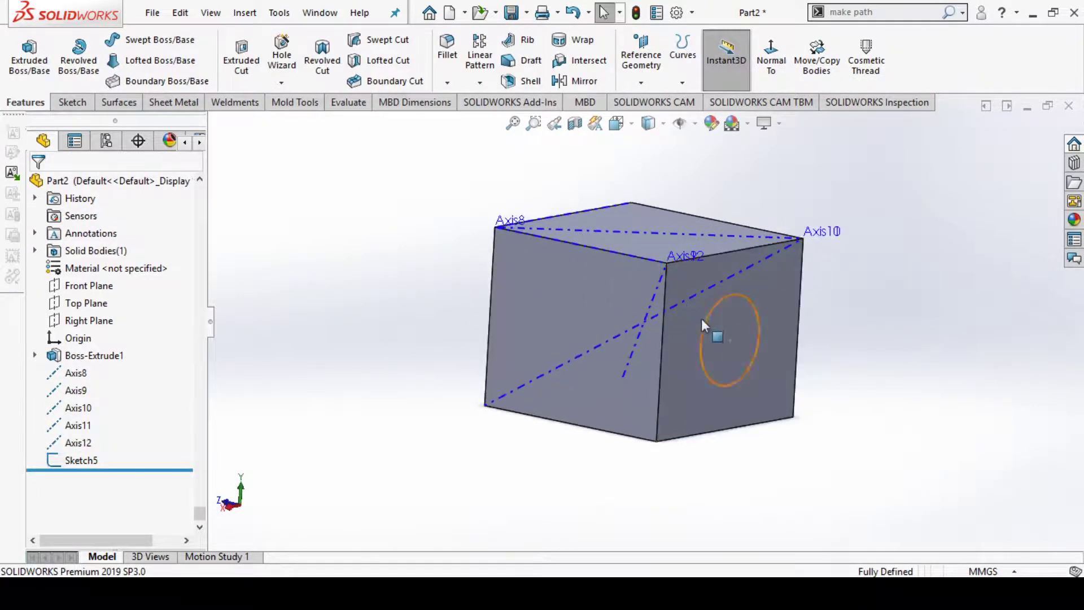
# Drag the Sketch5 circle out with Instant3D to form the Boss-Extrude3 cylinder.
pyautogui.click(716, 309)
pyautogui.click(923, 335)
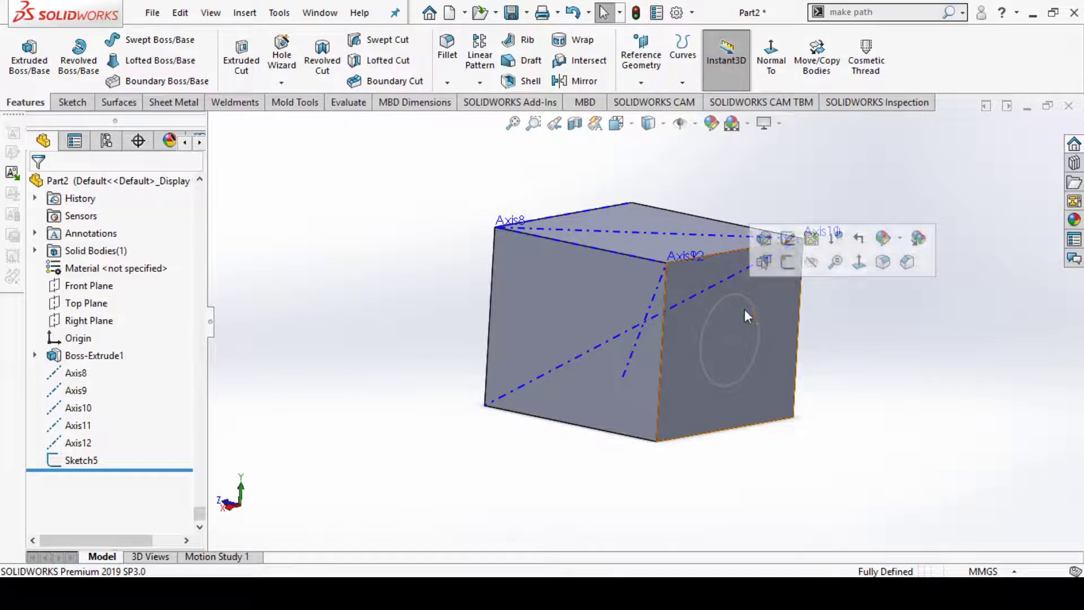
pyautogui.click(760, 317)
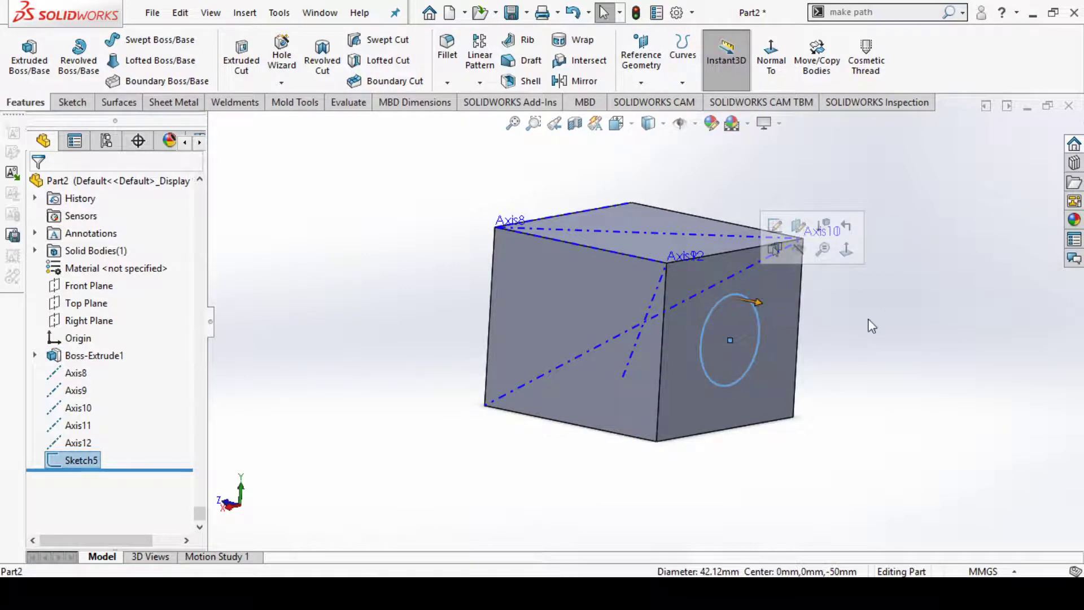
pyautogui.moveTo(760, 303); pyautogui.dragTo(907, 339)
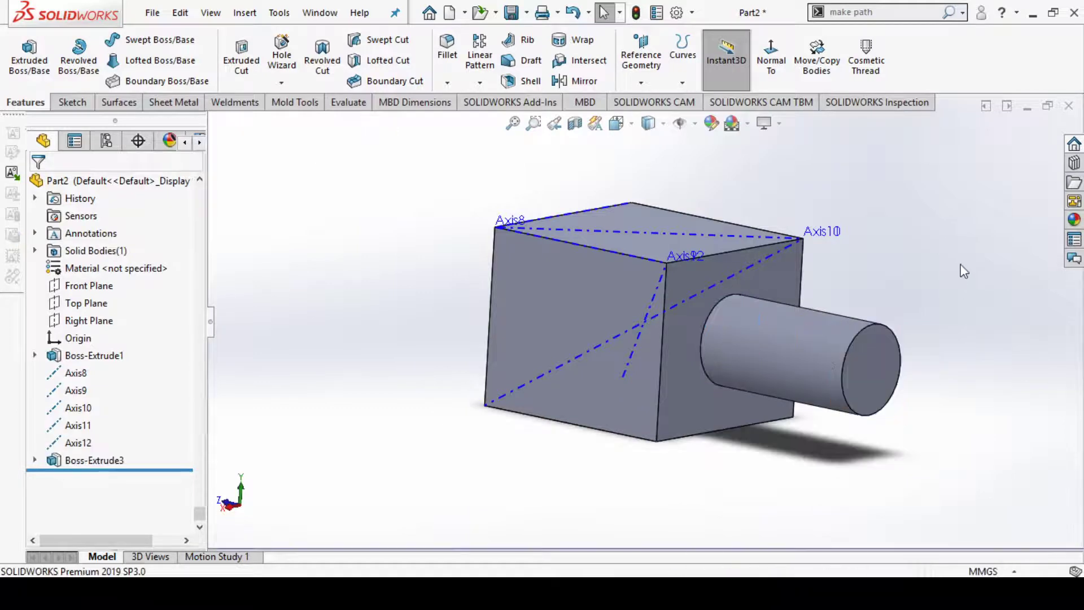
pyautogui.moveTo(948, 283); pyautogui.dragTo(915, 386, button='middle')
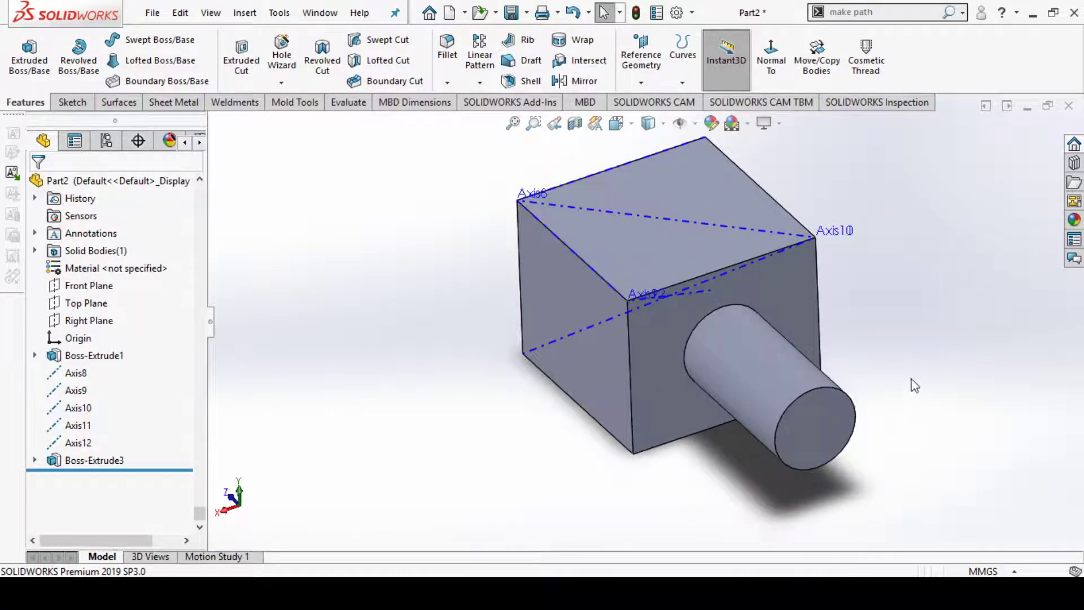
pyautogui.scroll(-2, 851, 352)
pyautogui.scroll(1, 903, 399)
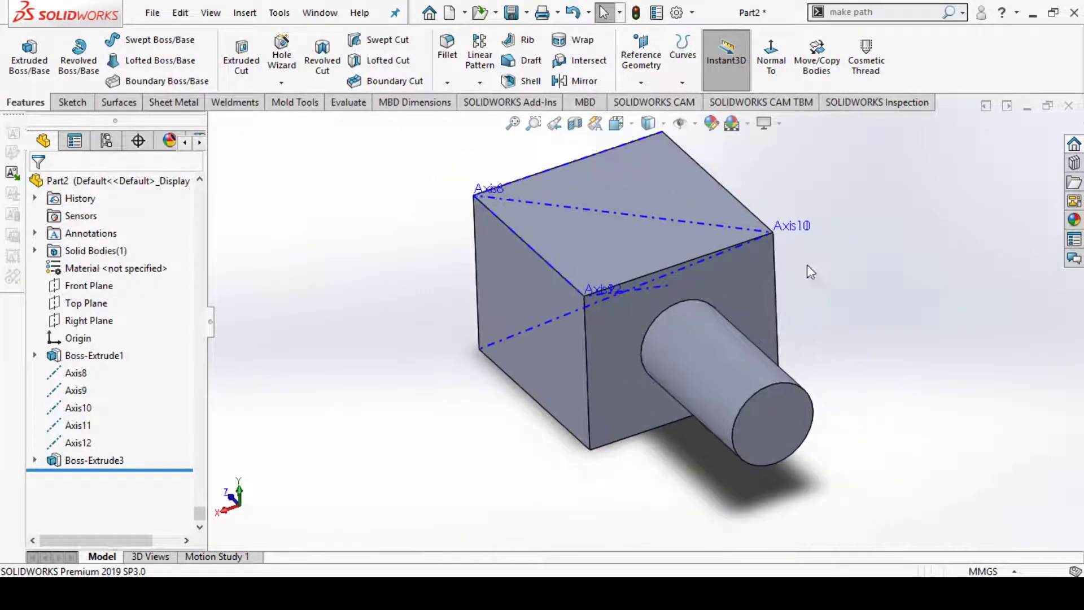
pyautogui.click(641, 82)
# Create Axis13 from the cylinder's curved face.
pyautogui.click(655, 121)
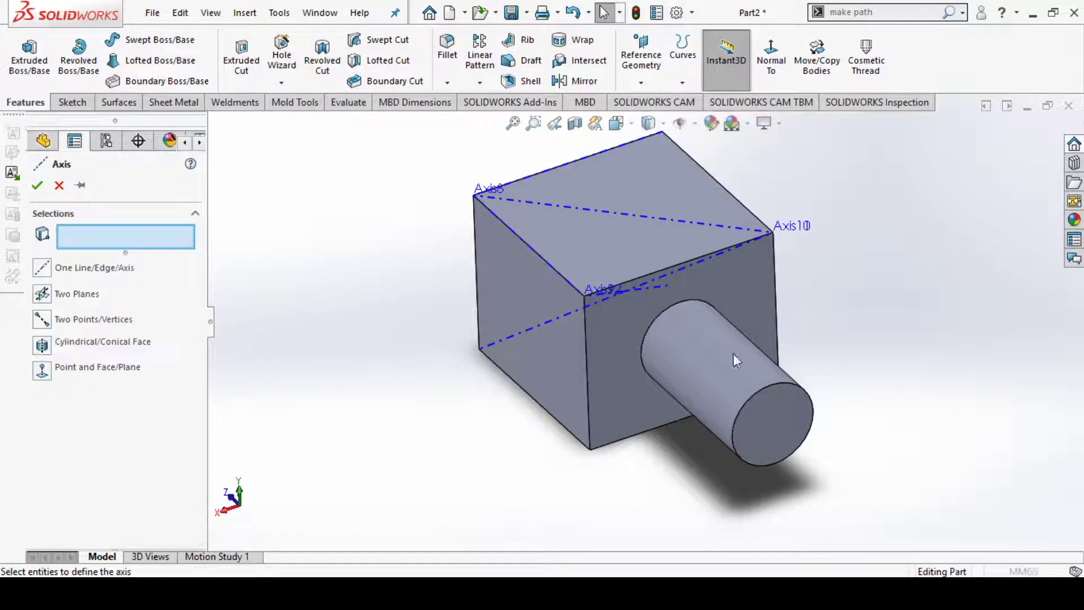
pyautogui.click(727, 373)
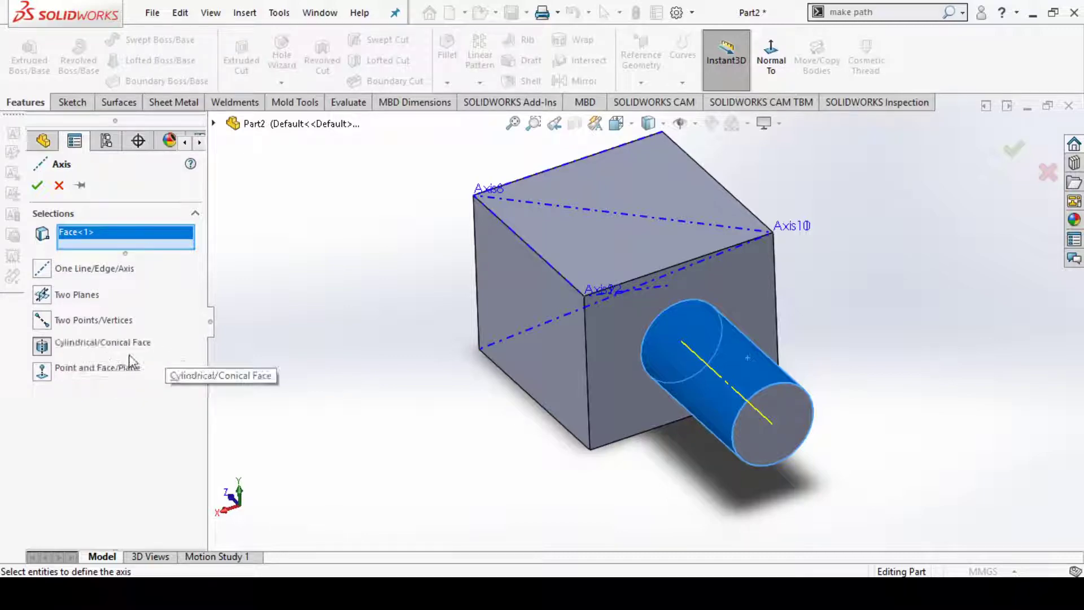
pyautogui.click(37, 185)
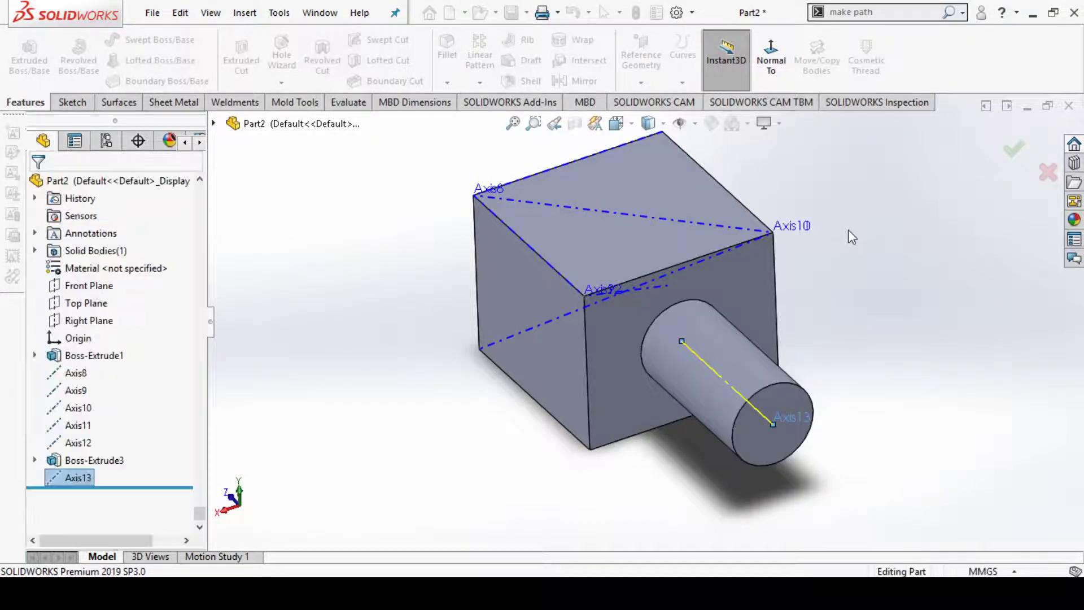
# Start another cylinder axis but cancel it, then fit and orbit so the cylinder points left.
pyautogui.click(641, 74)
pyautogui.click(652, 120)
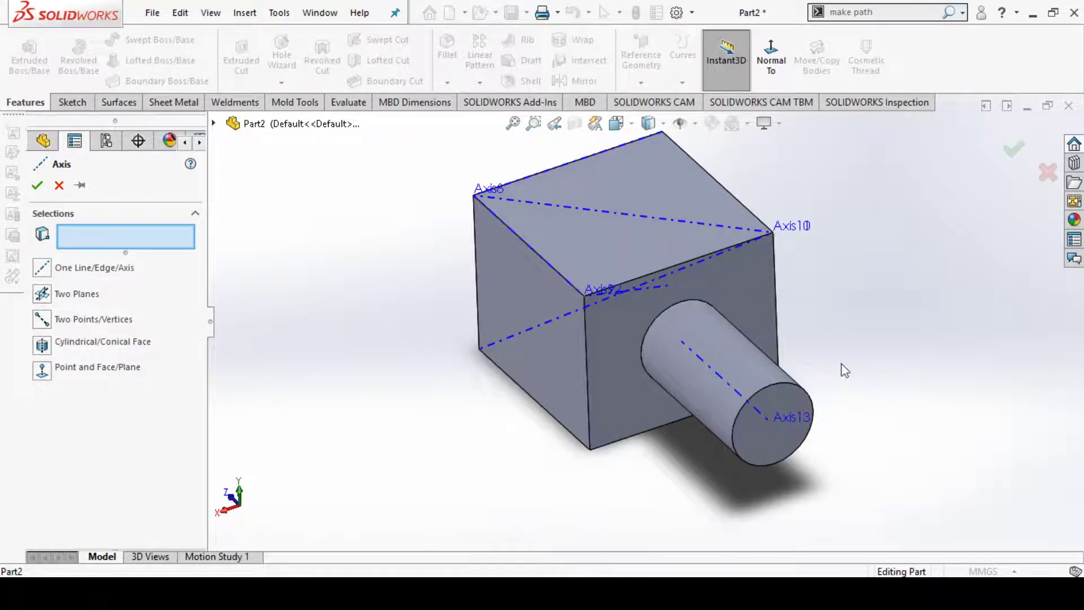
pyautogui.click(774, 369)
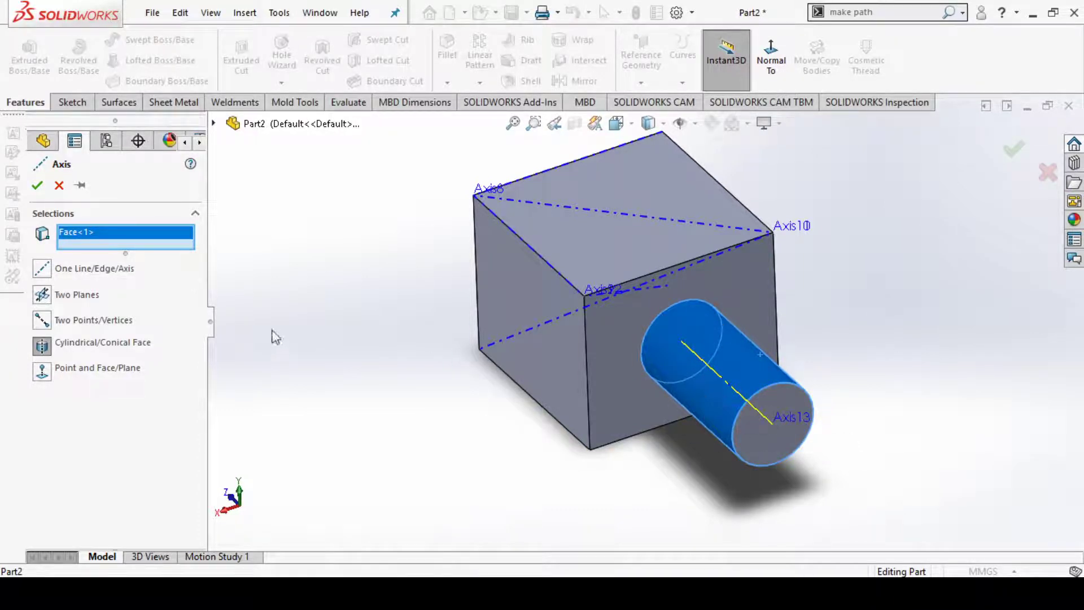
pyautogui.press('Delete')
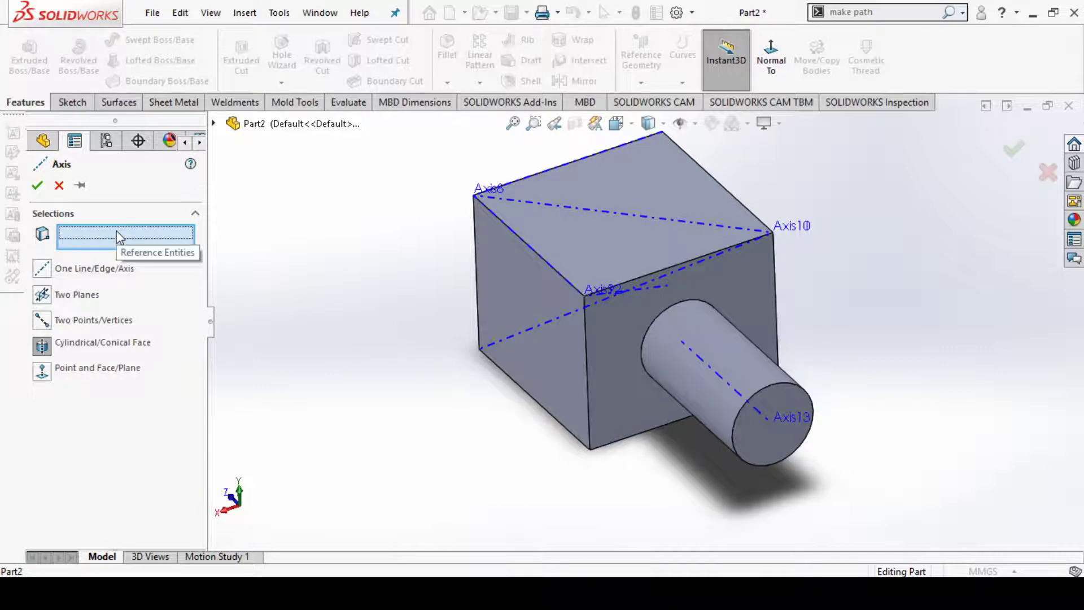
pyautogui.click(37, 185)
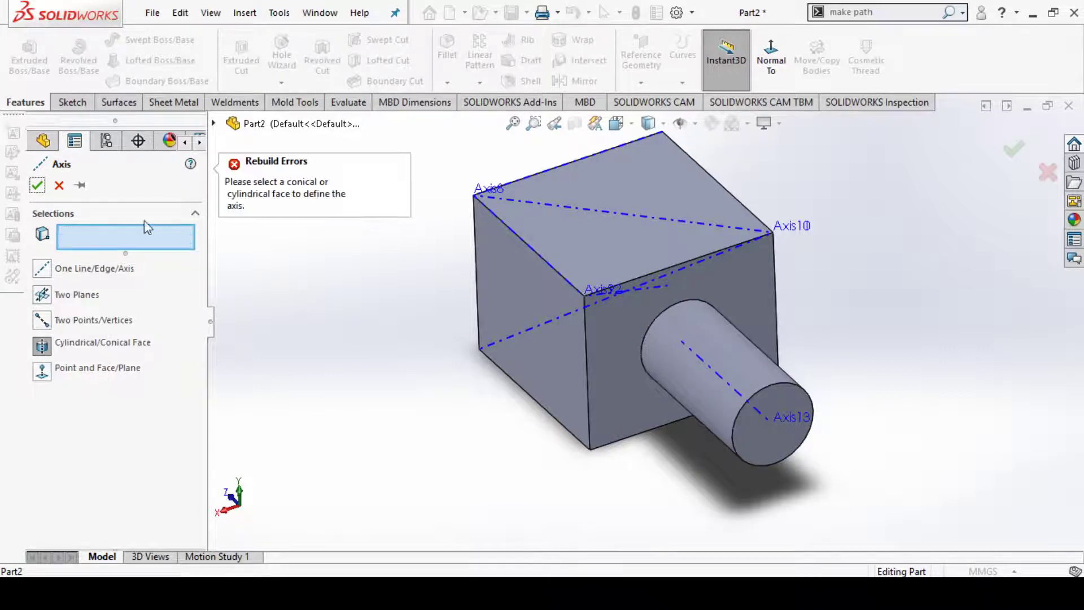
pyautogui.click(59, 185)
pyautogui.press('f')
pyautogui.moveTo(883, 357); pyautogui.dragTo(863, 416, button='middle')
pyautogui.scroll(3, 805, 307)
# Create Plane29 offset 100 mm above the cube's top face and start a sketch on it.
pyautogui.scroll(-3, 742, 248)
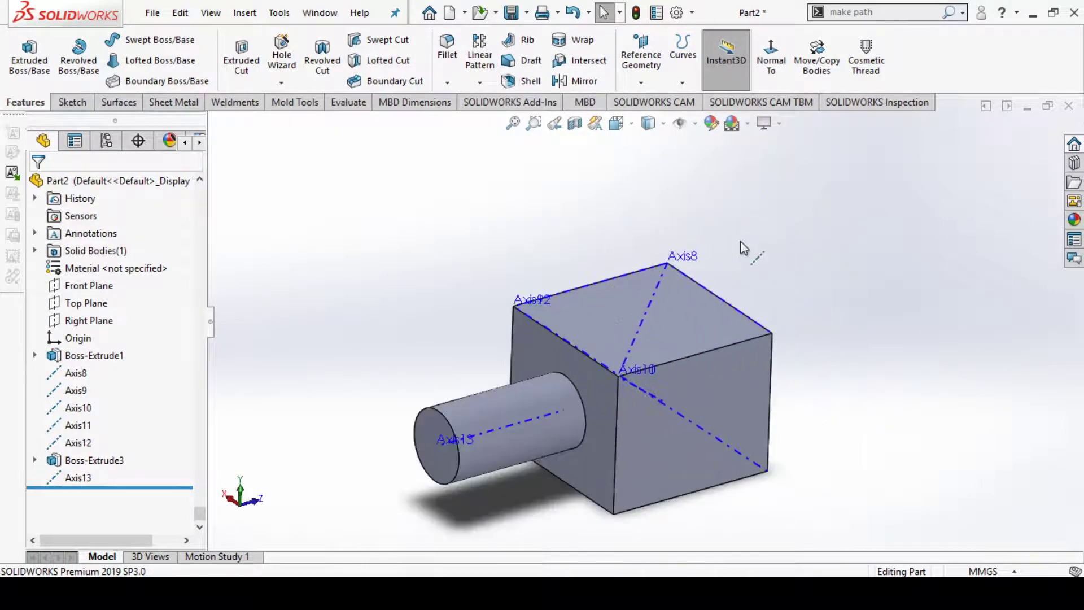
pyautogui.scroll(1, 741, 243)
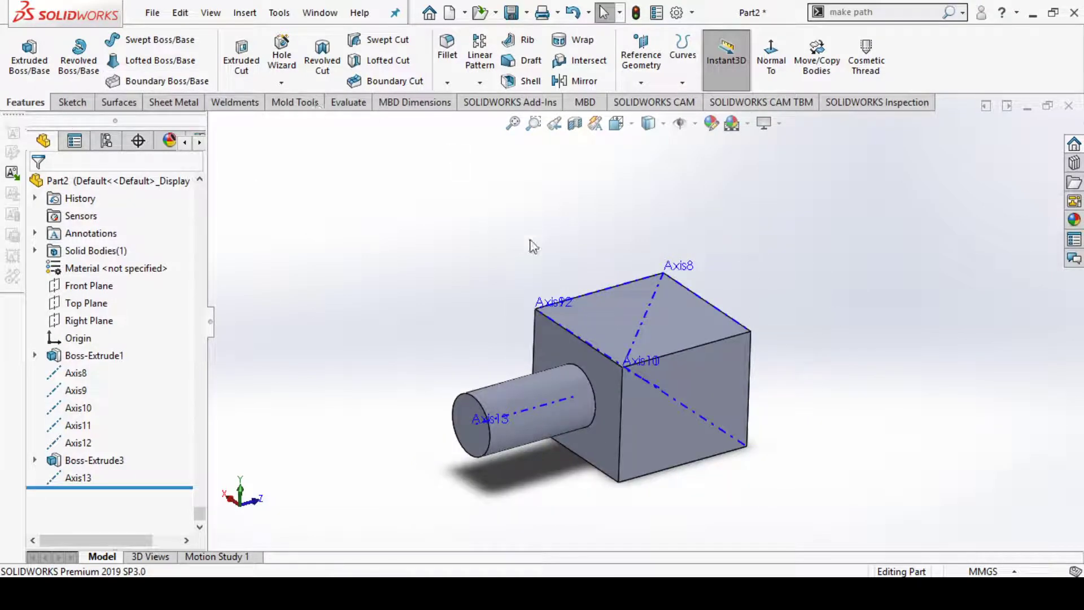
pyautogui.click(641, 82)
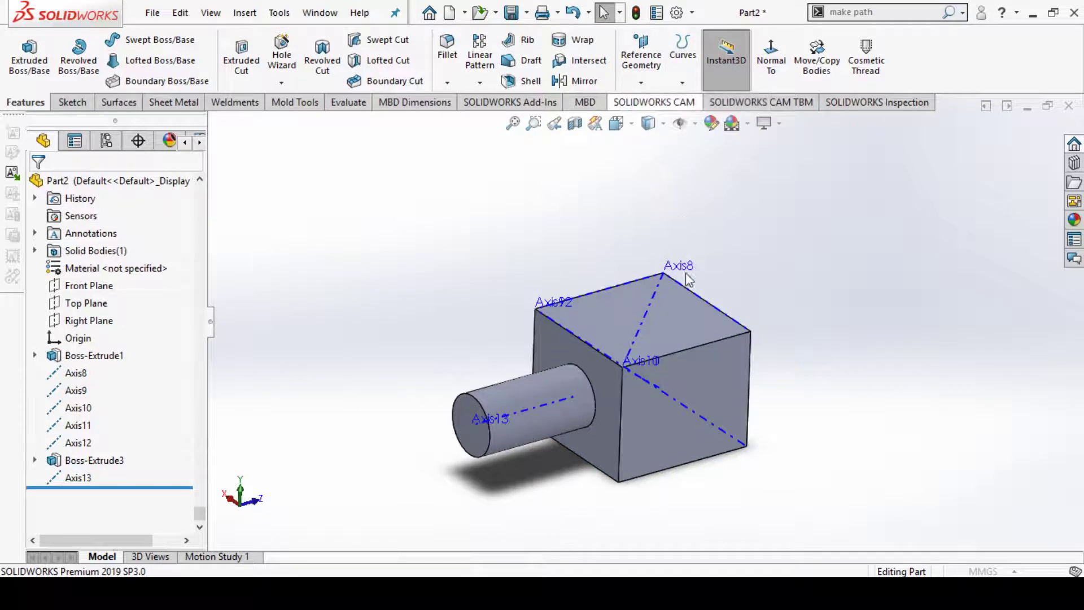
pyautogui.click(690, 310)
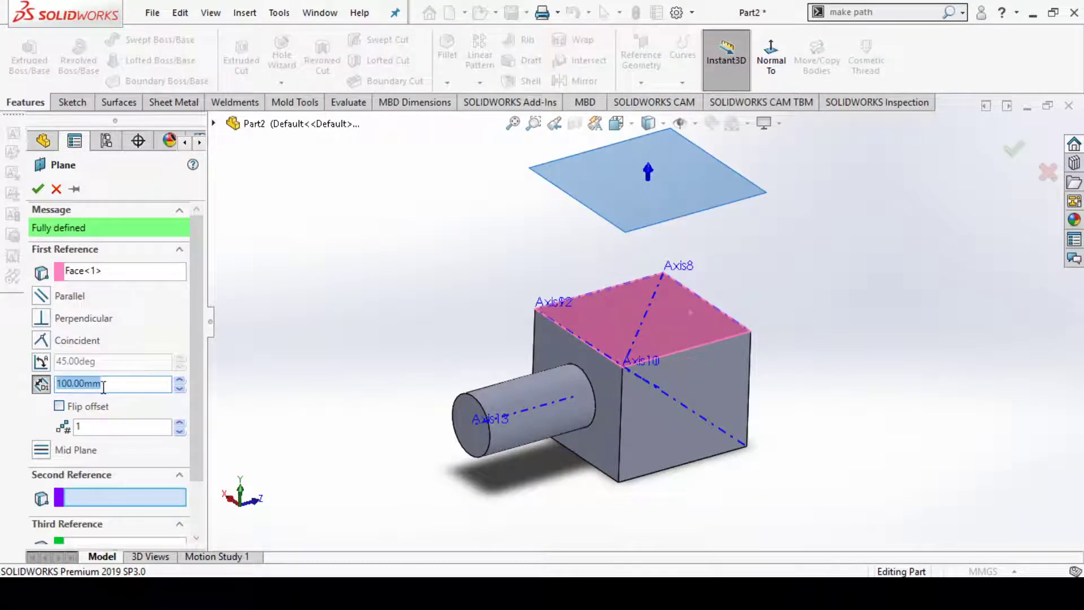
pyautogui.click(38, 190)
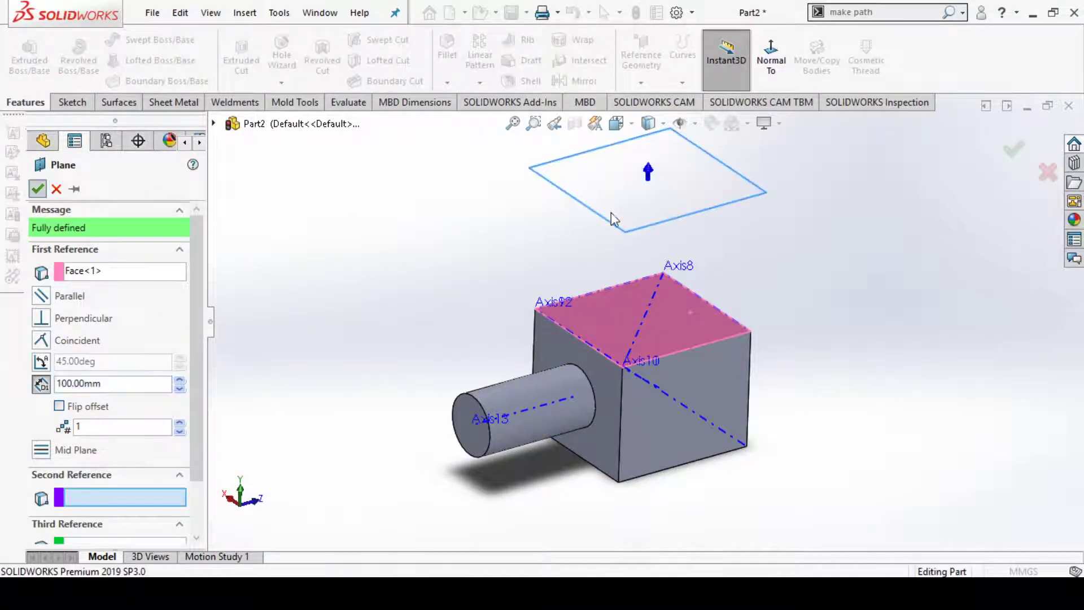
pyautogui.click(696, 204)
pyautogui.click(750, 151)
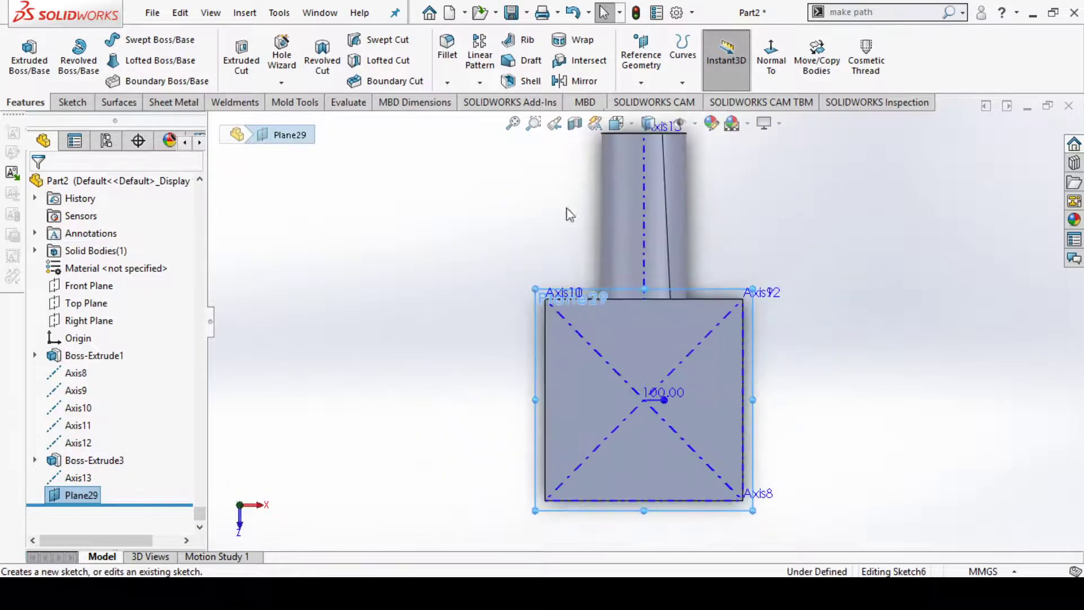
# Scatter thirteen sketch points across the square on Plane29.
pyautogui.click(569, 357)
pyautogui.click(649, 320)
pyautogui.click(703, 378)
pyautogui.click(644, 459)
pyautogui.click(579, 418)
pyautogui.click(644, 372)
pyautogui.click(623, 421)
pyautogui.click(616, 468)
pyautogui.click(703, 479)
pyautogui.click(717, 433)
pyautogui.click(728, 357)
pyautogui.click(694, 310)
pyautogui.click(685, 358)
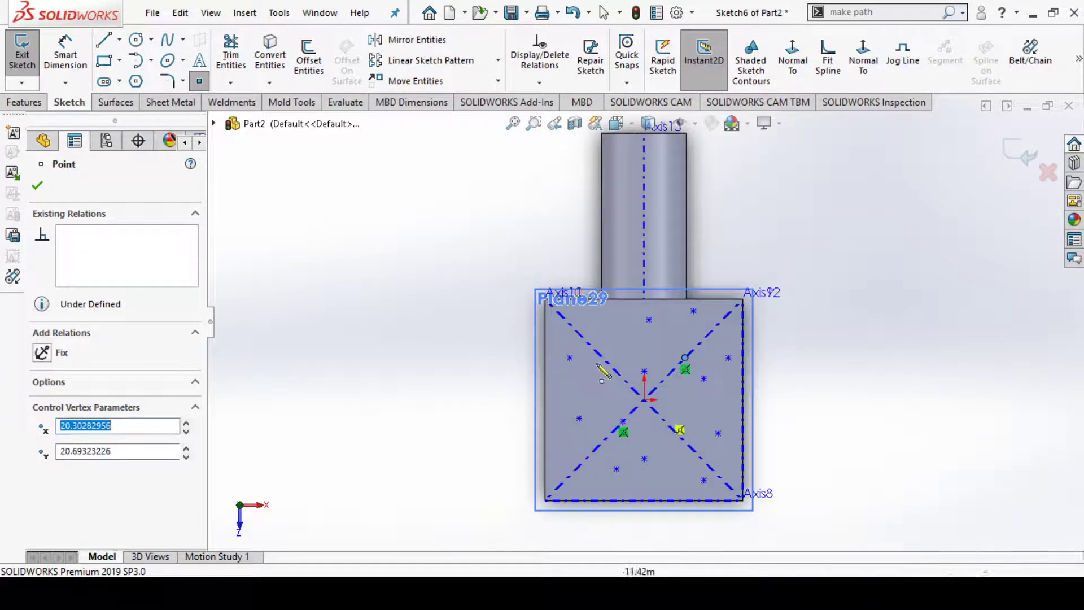
pyautogui.click(41, 188)
# Add one more point, make all points fixed, and close Sketch6.
pyautogui.click(511, 275)
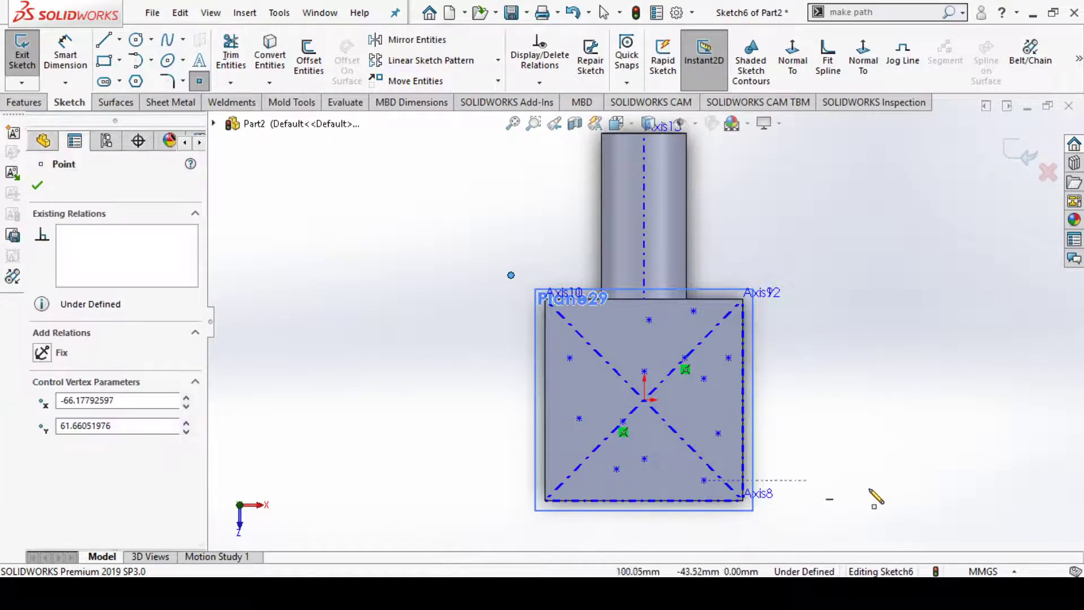
pyautogui.press('Escape')
pyautogui.moveTo(475, 258)
pyautogui.mouseDown()
pyautogui.moveTo(533, 357)
pyautogui.moveTo(808, 551)
pyautogui.mouseUp()
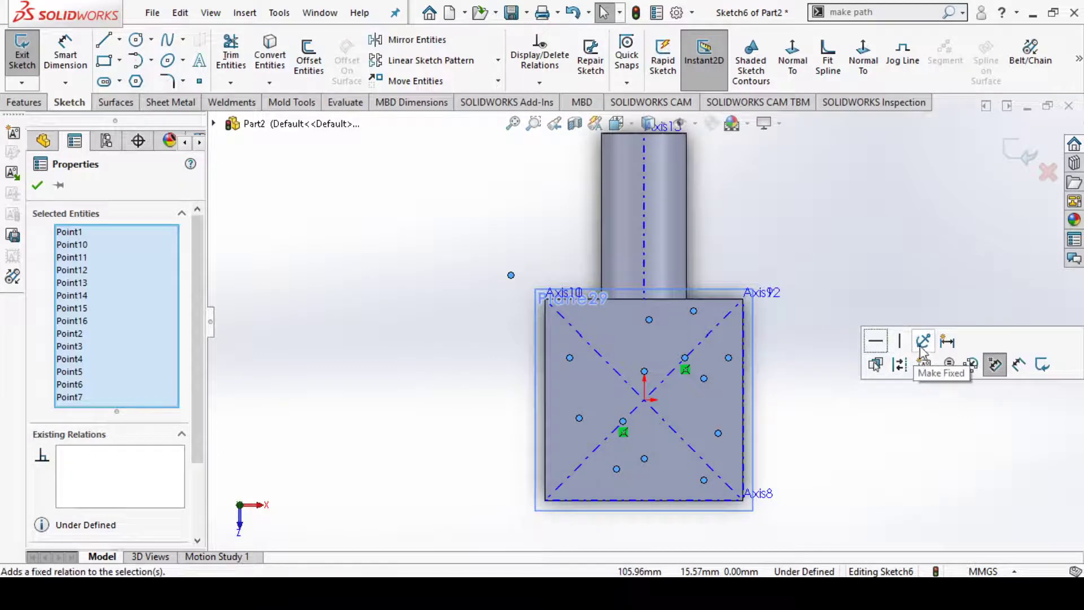
pyautogui.click(994, 365)
pyautogui.click(37, 185)
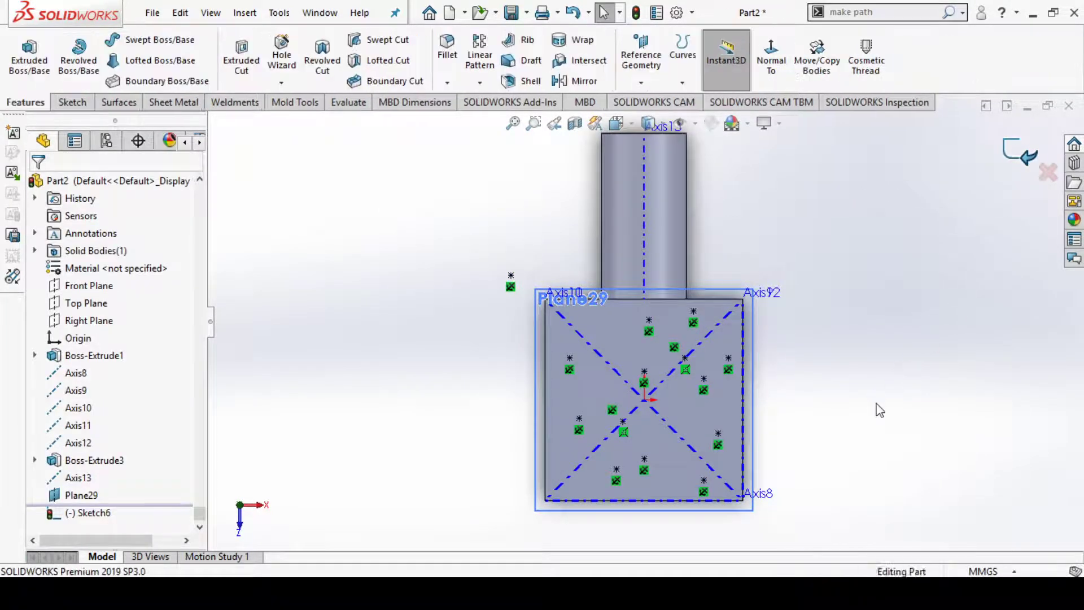
pyautogui.moveTo(660, 283)
pyautogui.mouseDown(button='middle')
pyautogui.moveTo(725, 438)
pyautogui.moveTo(666, 486)
pyautogui.moveTo(726, 435)
pyautogui.moveTo(686, 305)
pyautogui.moveTo(751, 353)
pyautogui.moveTo(716, 339)
pyautogui.moveTo(727, 381)
pyautogui.mouseUp(button='middle')
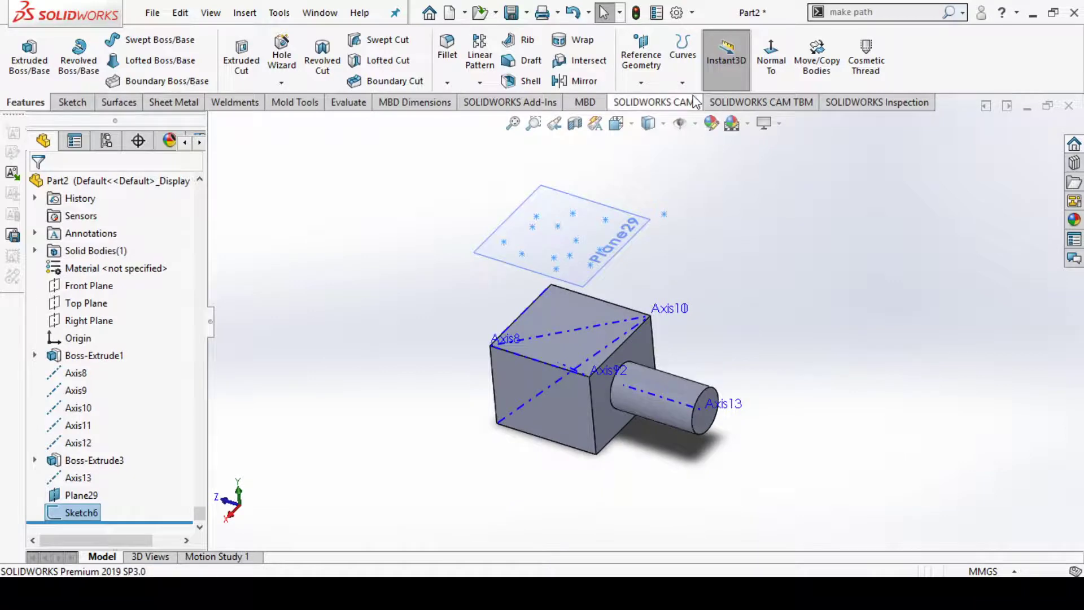
# Create Axis14 through a Plane29 sketch point, normal to the box's top face.
pyautogui.click(640, 82)
pyautogui.click(667, 126)
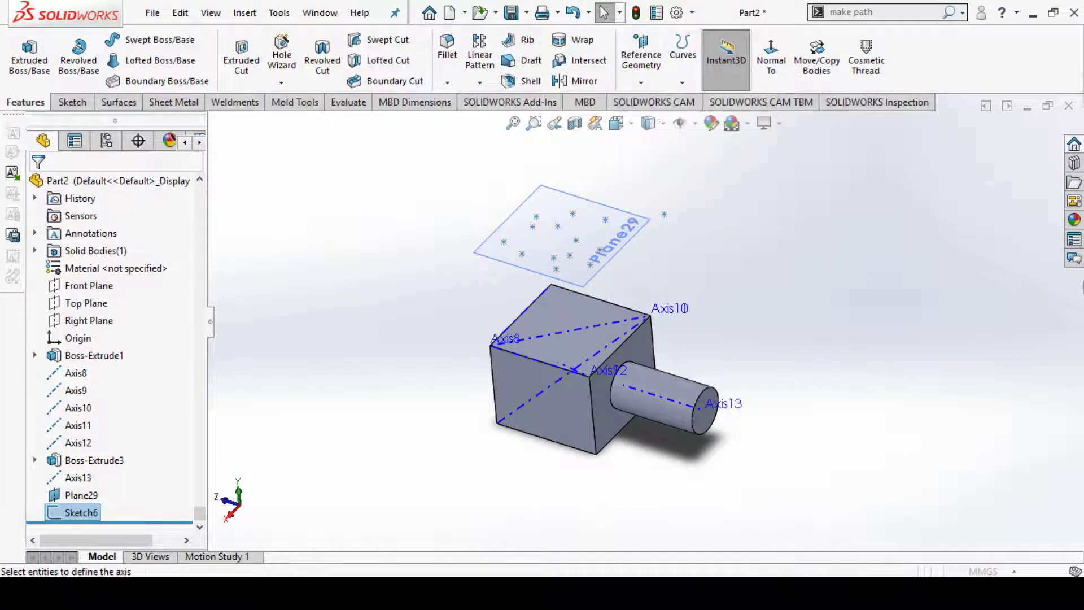
pyautogui.click(558, 225)
pyautogui.click(558, 320)
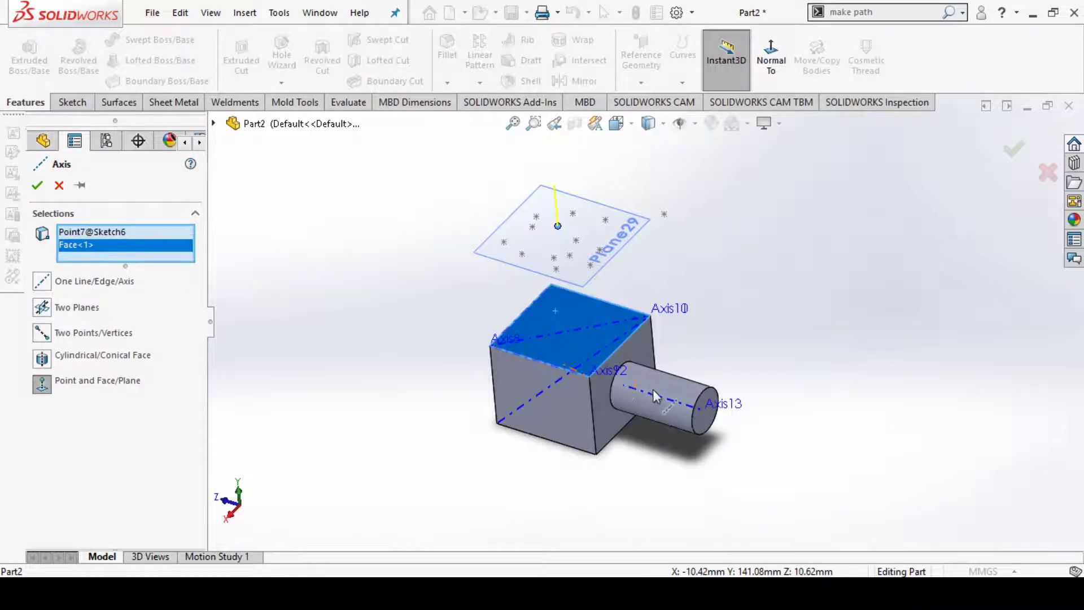
pyautogui.moveTo(702, 374); pyautogui.dragTo(645, 364, button='middle')
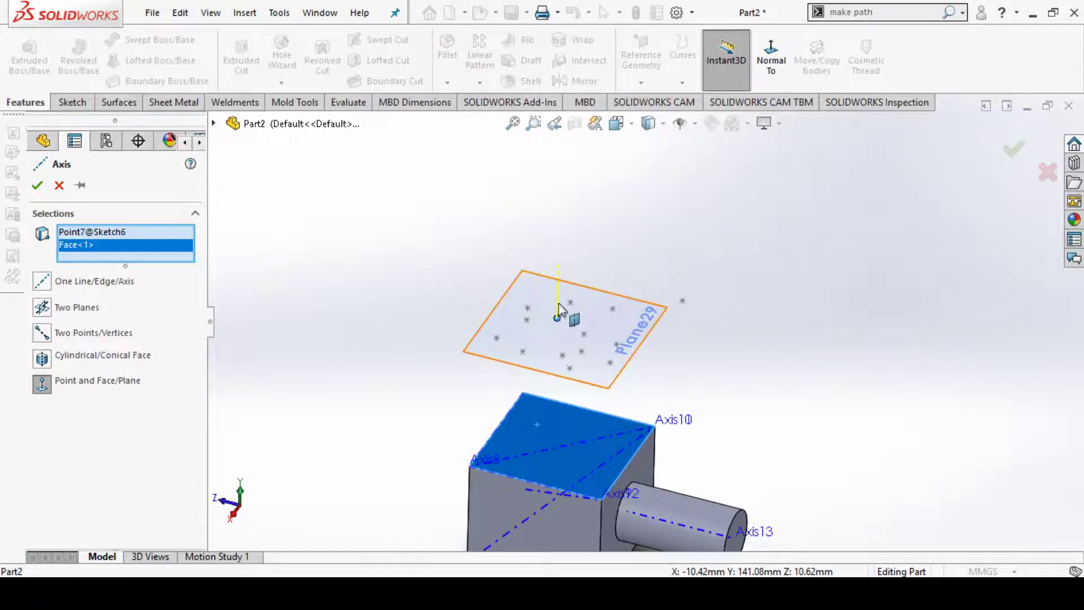
pyautogui.click(38, 185)
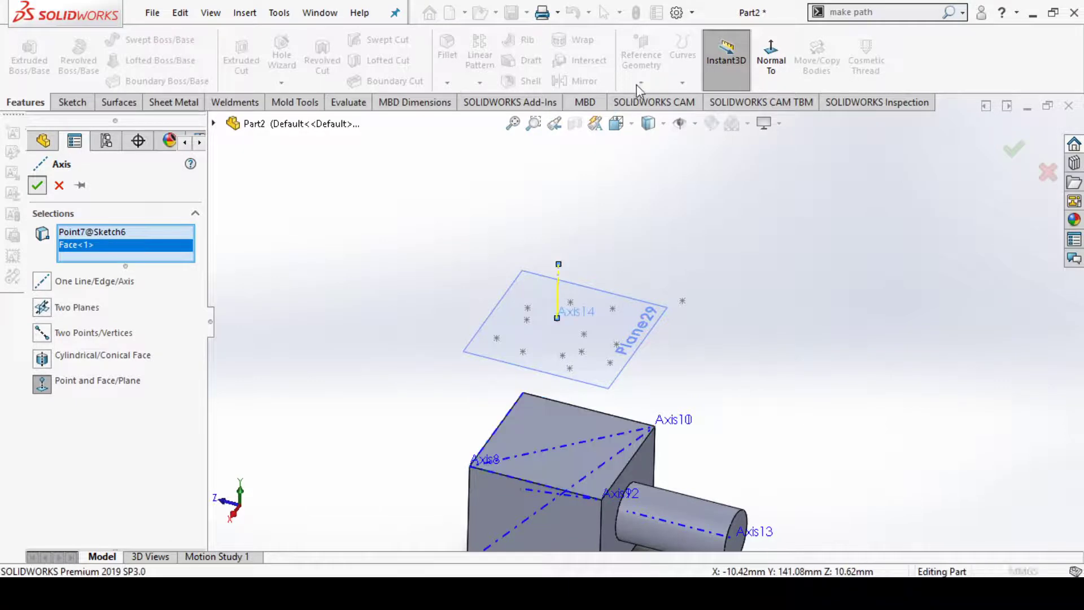
# Start another reference axis, selecting a Plane29 sketch point as its point.
pyautogui.click(641, 60)
pyautogui.click(655, 121)
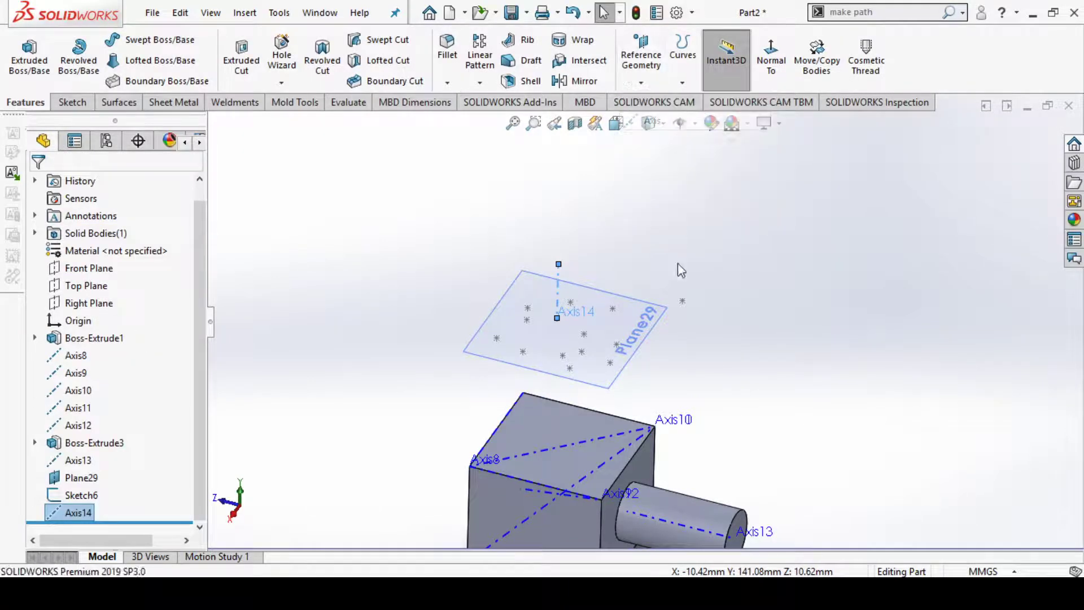
pyautogui.click(585, 355)
# Finish Axis15 through that sketch point, normal to the box's front face.
pyautogui.moveTo(585, 355); pyautogui.dragTo(693, 456, button='middle')
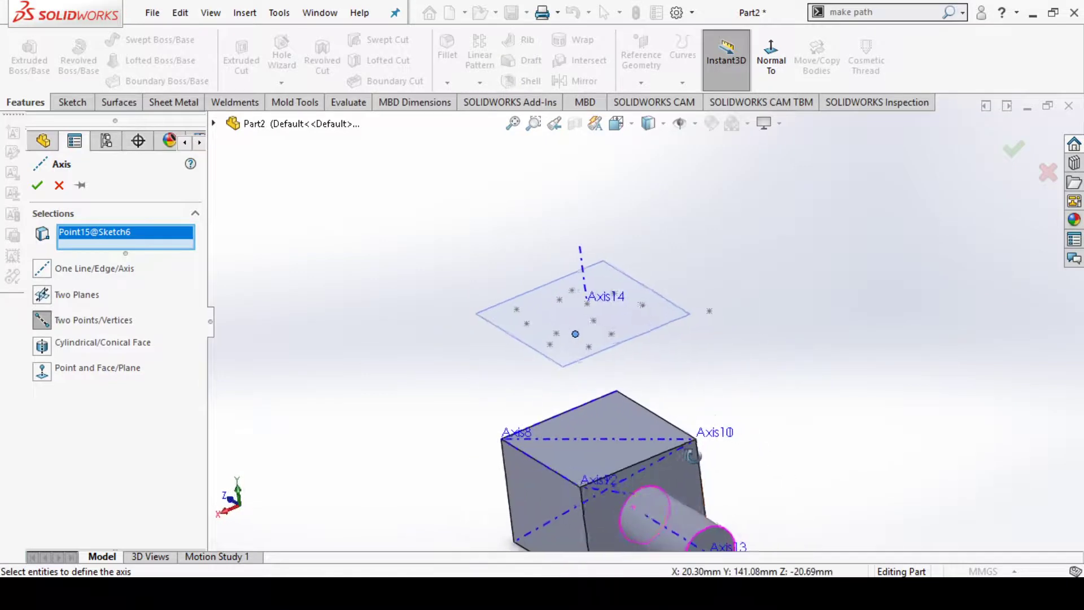
pyautogui.click(541, 497)
pyautogui.moveTo(542, 497); pyautogui.dragTo(627, 354, button='middle')
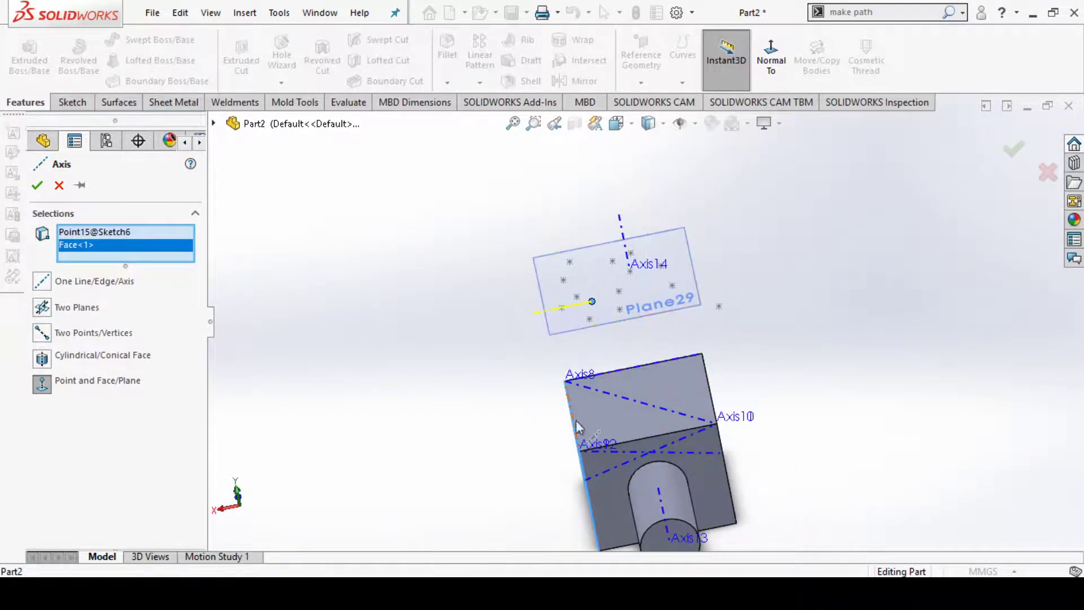
pyautogui.moveTo(621, 446); pyautogui.dragTo(644, 427, button='middle')
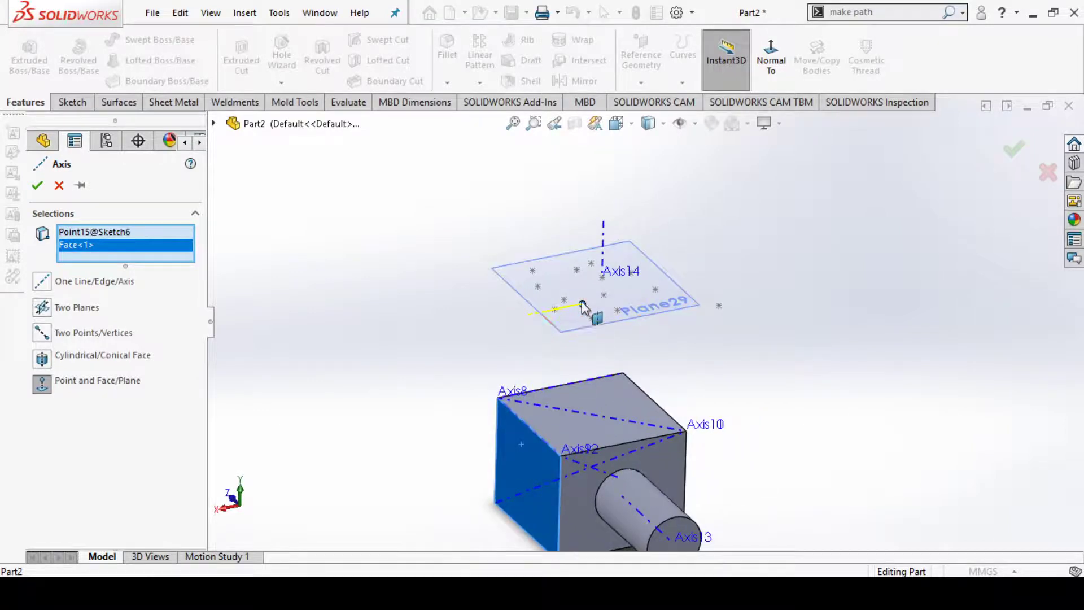
pyautogui.click(38, 186)
# Create Axis16 through Point1, normal to the box's cylinder-bearing side face.
pyautogui.click(641, 83)
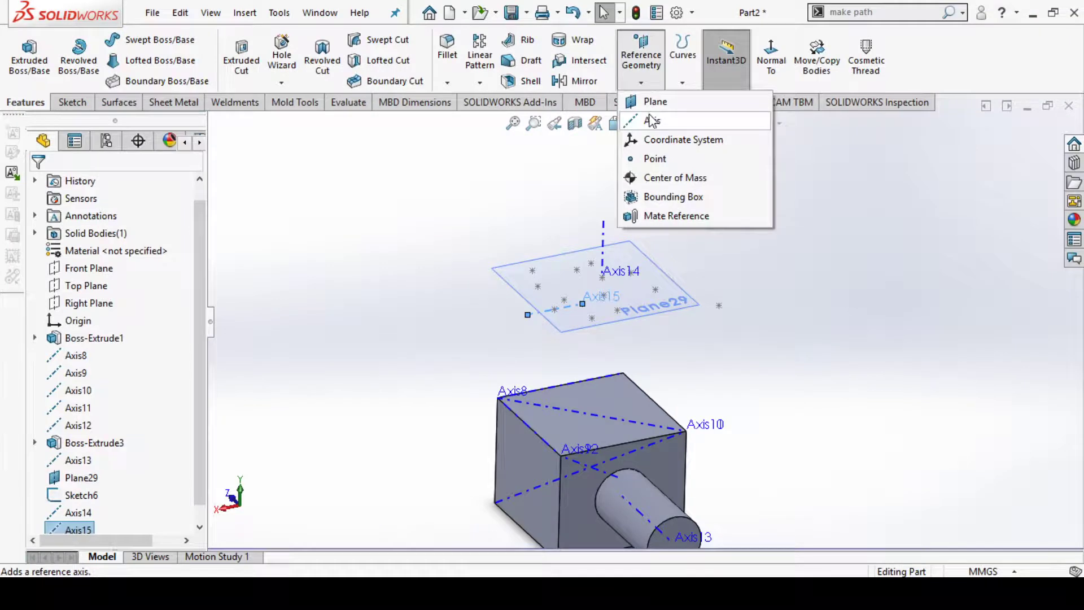
pyautogui.click(652, 120)
pyautogui.click(655, 290)
pyautogui.moveTo(688, 371); pyautogui.dragTo(709, 435, button='middle')
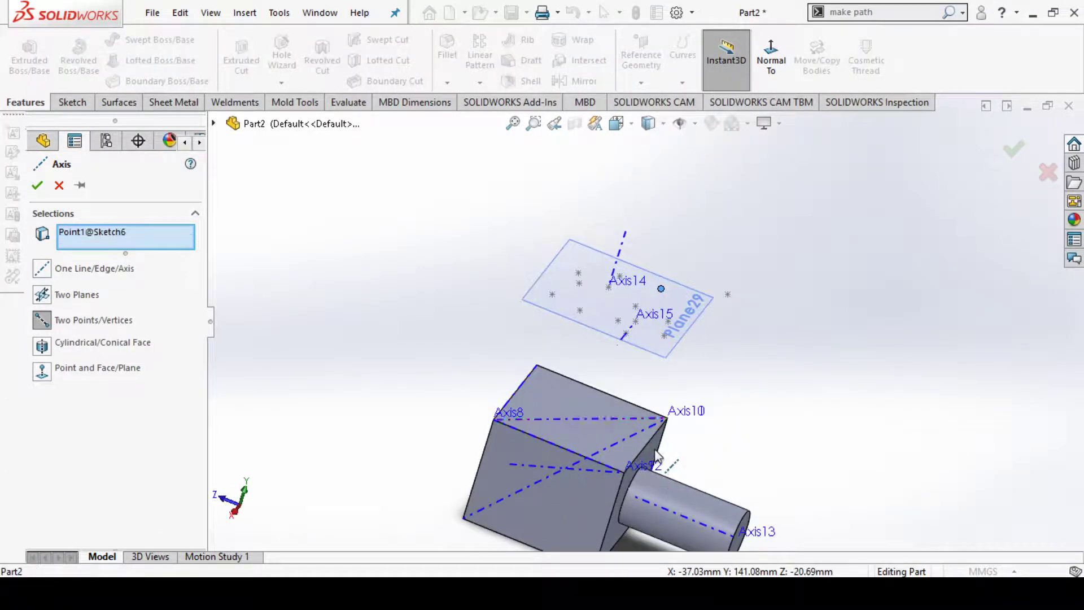
pyautogui.moveTo(801, 387); pyautogui.dragTo(696, 452, button='middle')
pyautogui.moveTo(769, 442); pyautogui.dragTo(499, 318, button='middle')
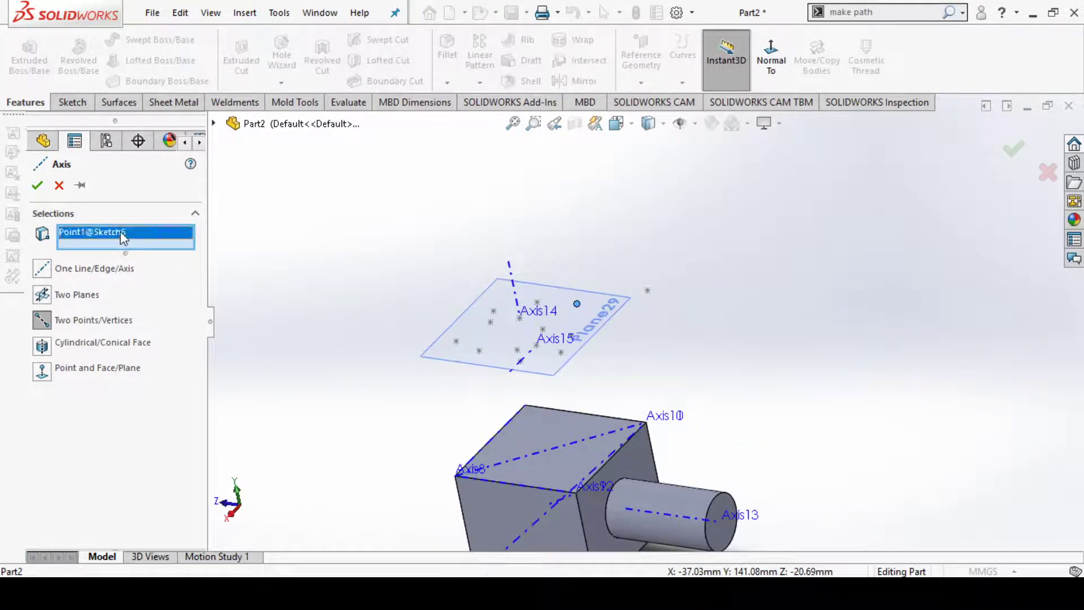
pyautogui.press('Delete')
pyautogui.click(644, 469)
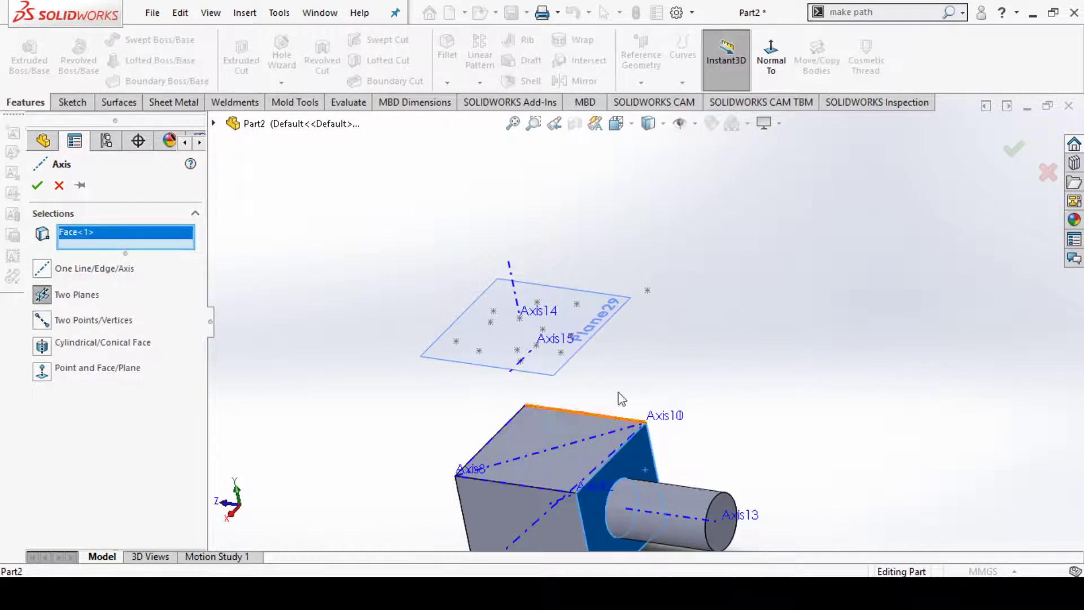
pyautogui.click(577, 305)
pyautogui.moveTo(648, 399)
pyautogui.mouseDown(button='middle')
pyautogui.moveTo(665, 382)
pyautogui.moveTo(619, 346)
pyautogui.moveTo(653, 382)
pyautogui.mouseUp(button='middle')
pyautogui.scroll(3, 672, 374)
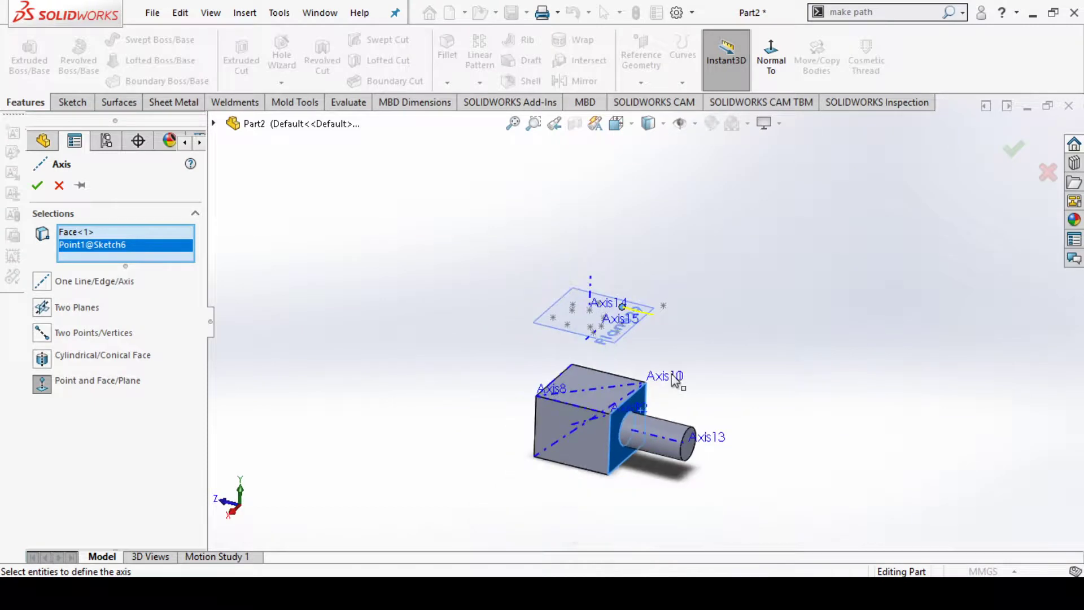
pyautogui.scroll(-3, 564, 406)
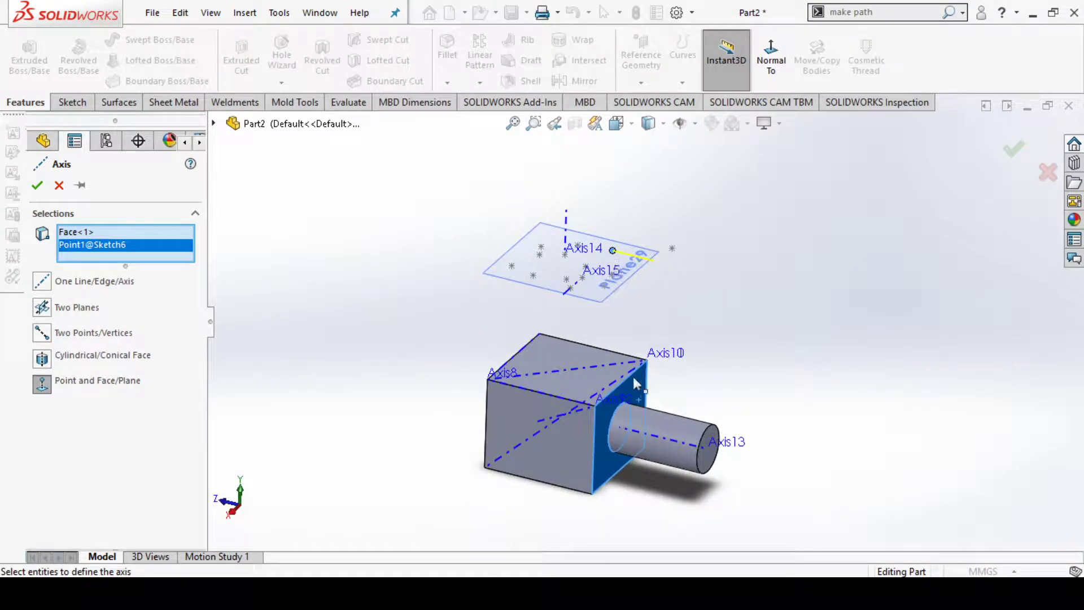
pyautogui.click(37, 185)
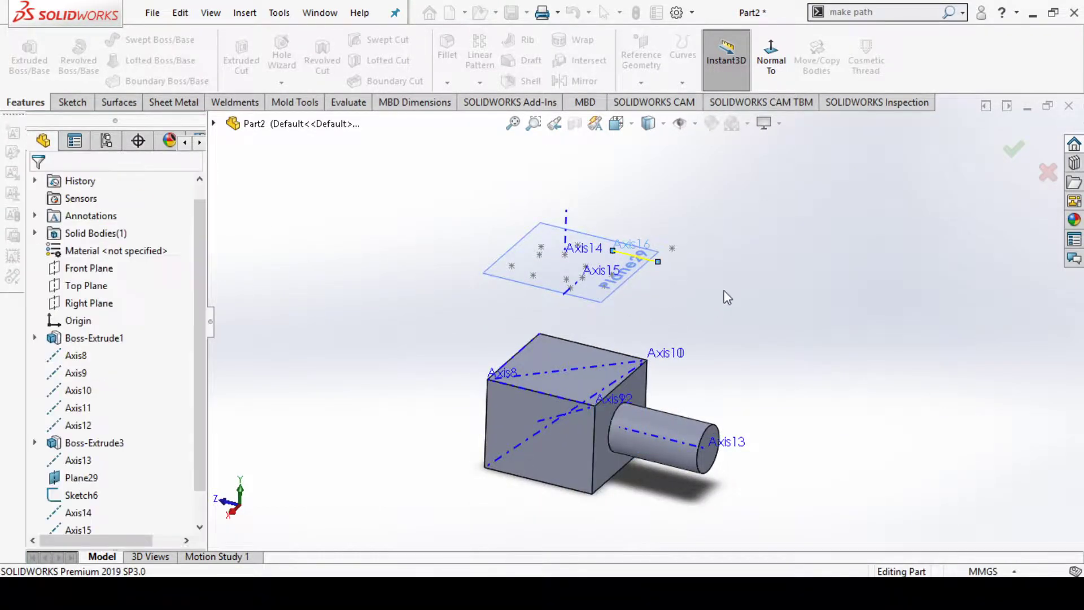
pyautogui.click(641, 82)
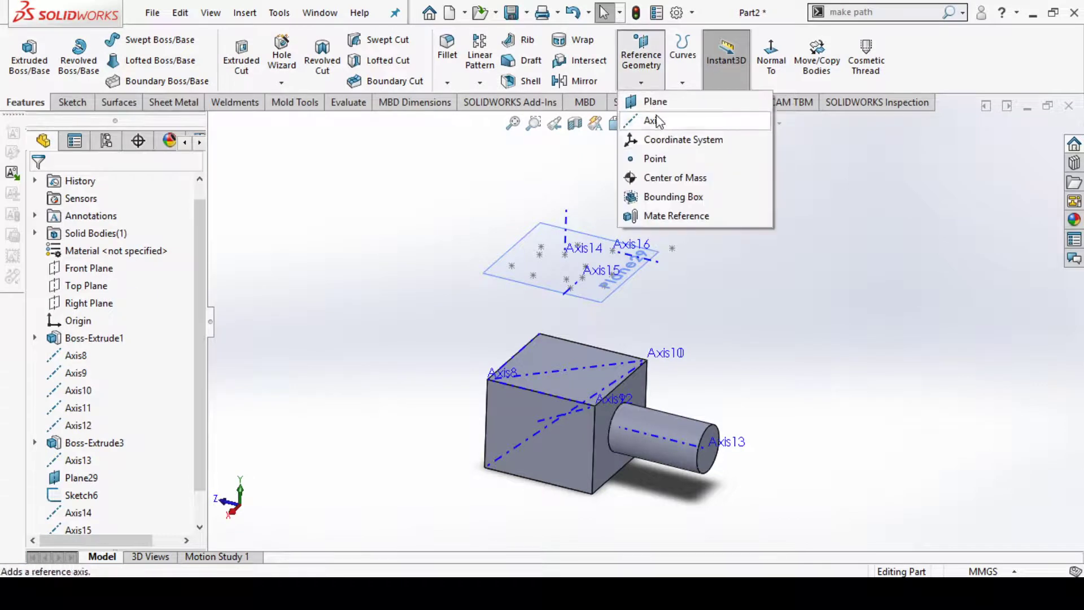
pyautogui.click(649, 117)
# Create Axis17 through Point11, normal to the box's right face.
pyautogui.moveTo(852, 270); pyautogui.dragTo(703, 310, button='middle')
pyautogui.click(705, 245)
pyautogui.moveTo(733, 474)
pyautogui.mouseDown(button='middle')
pyautogui.moveTo(710, 303)
pyautogui.moveTo(740, 452)
pyautogui.mouseUp(button='middle')
pyautogui.click(733, 412)
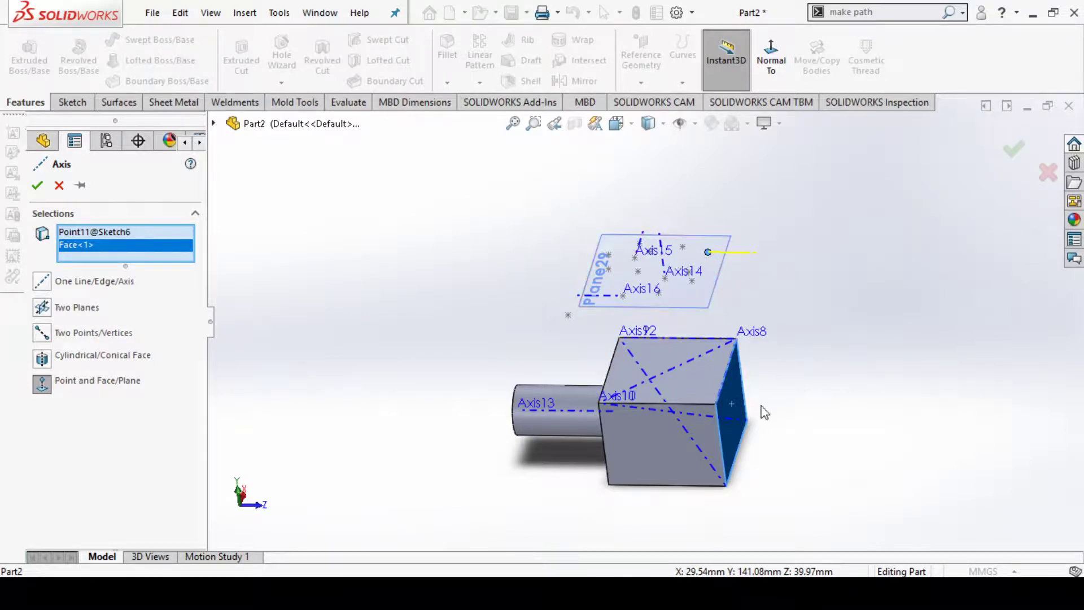
pyautogui.click(37, 186)
# Orbit the model to review all the new axes above the cube.
pyautogui.moveTo(886, 452); pyautogui.dragTo(614, 388, button='middle')
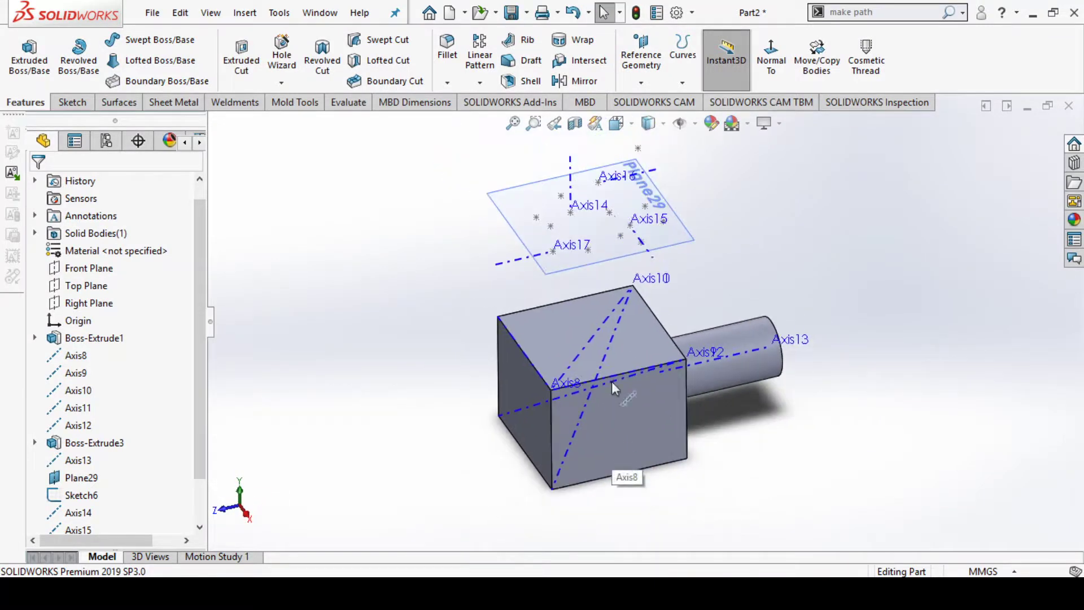
pyautogui.click(640, 83)
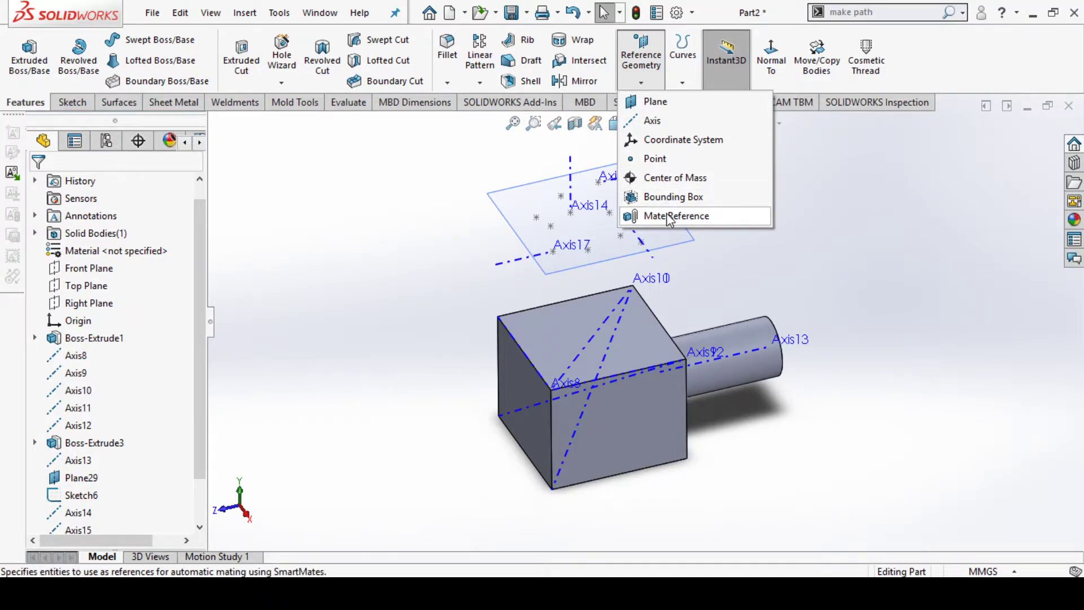
pyautogui.click(876, 207)
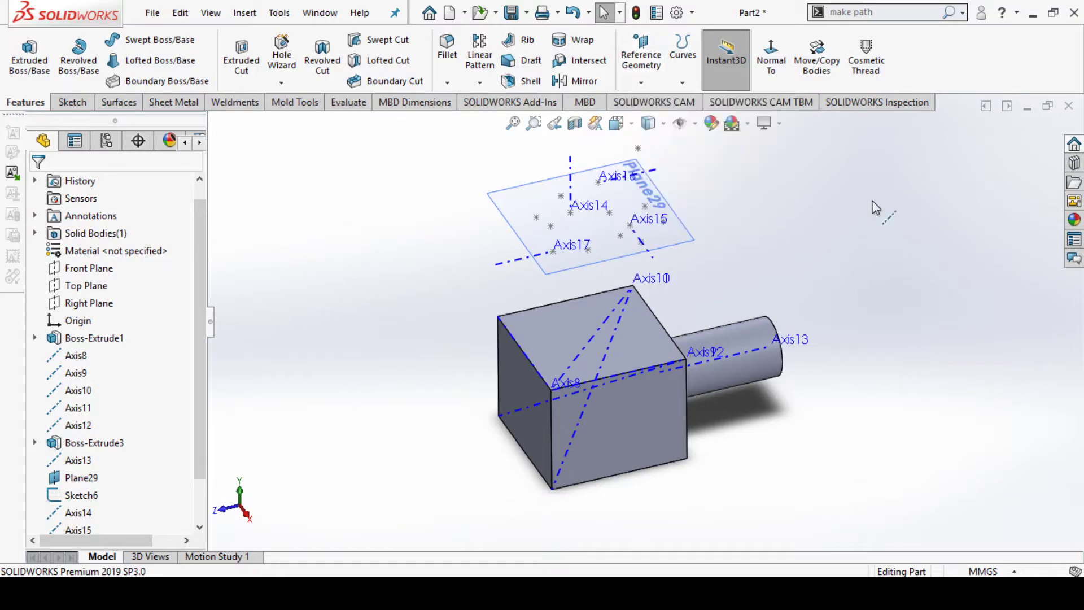